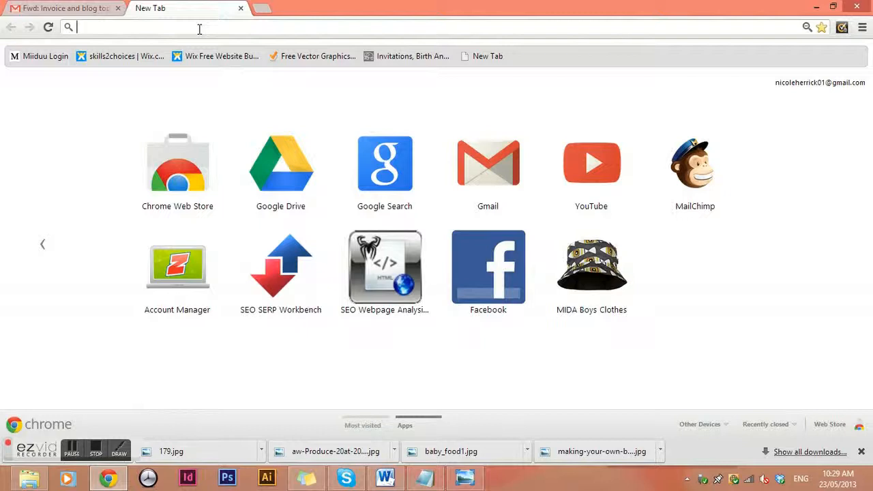
type("www.")
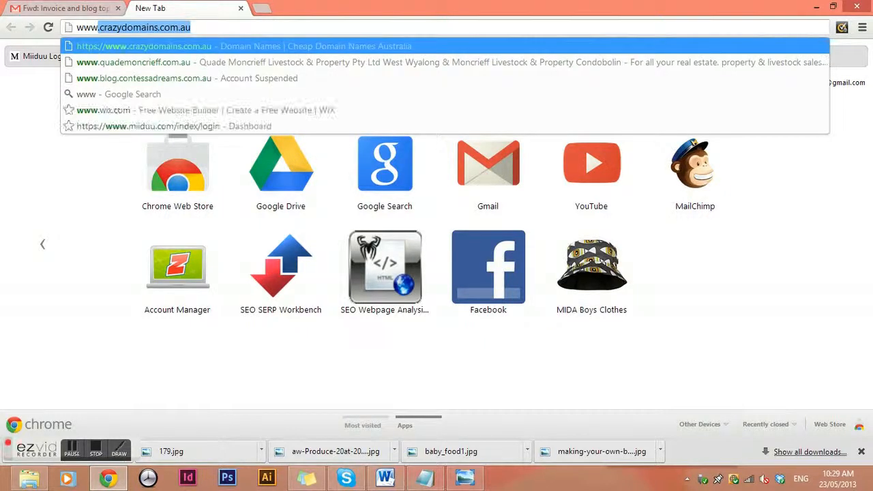
type("or")
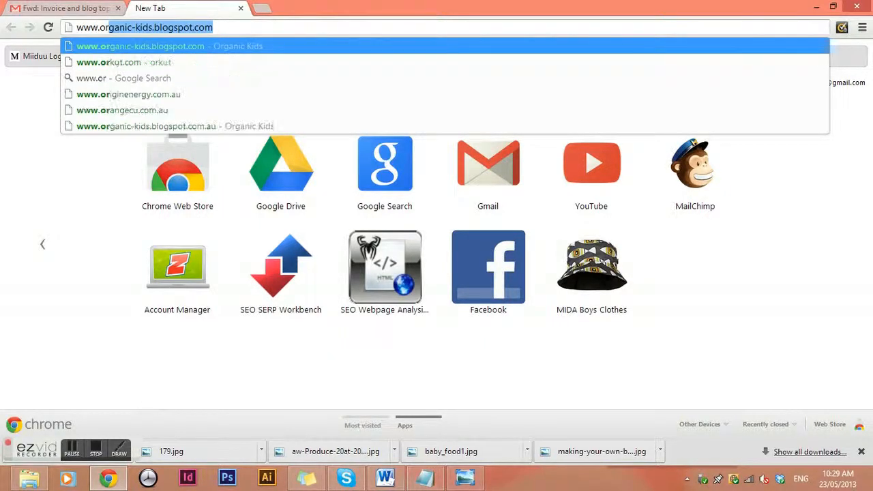
key("Return")
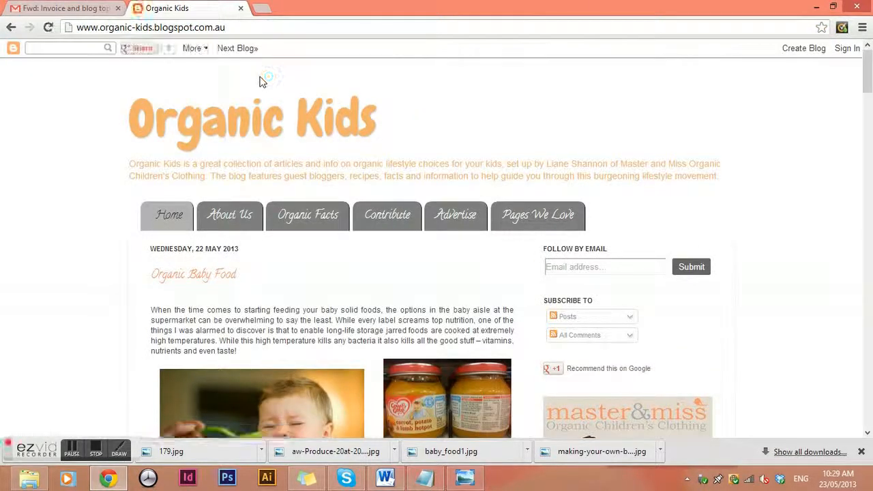
Enter the account email and password in the Blogger sign-in form and submit.
left_click(845, 53)
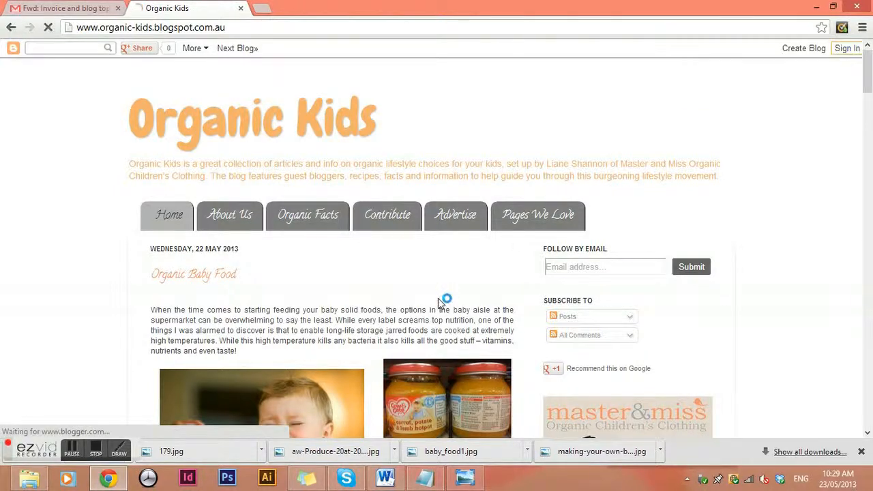
left_click(573, 168)
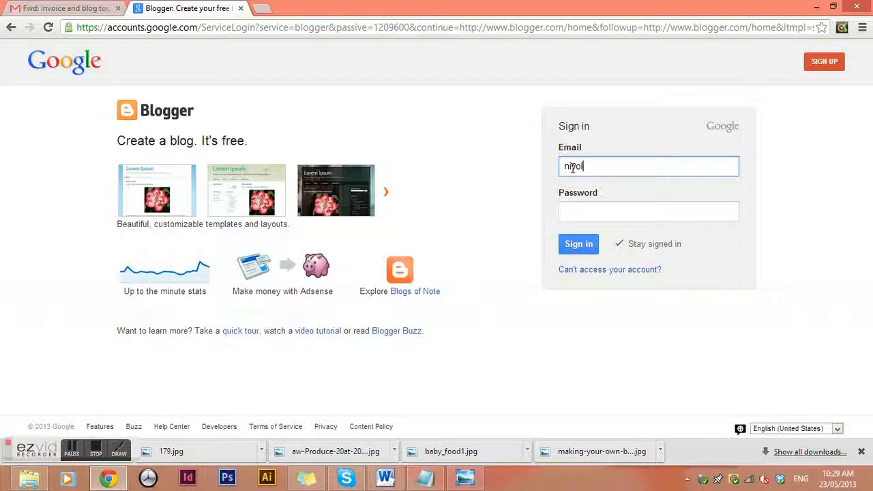
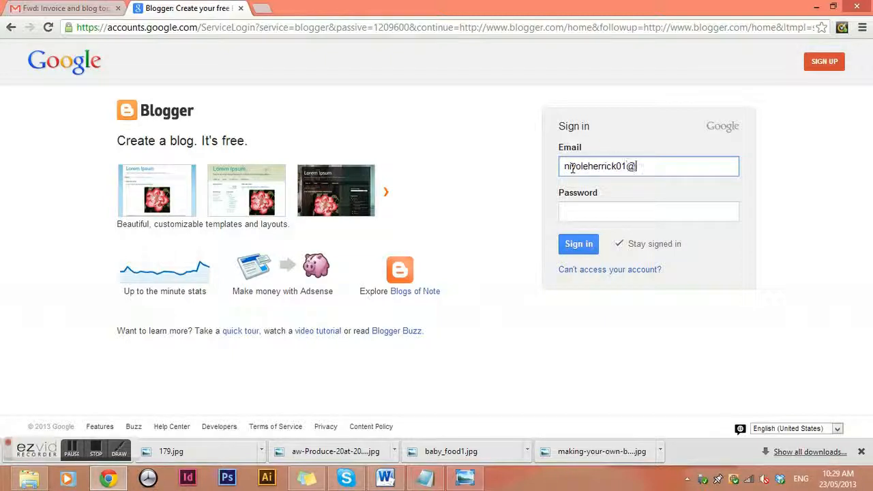
key("Tab")
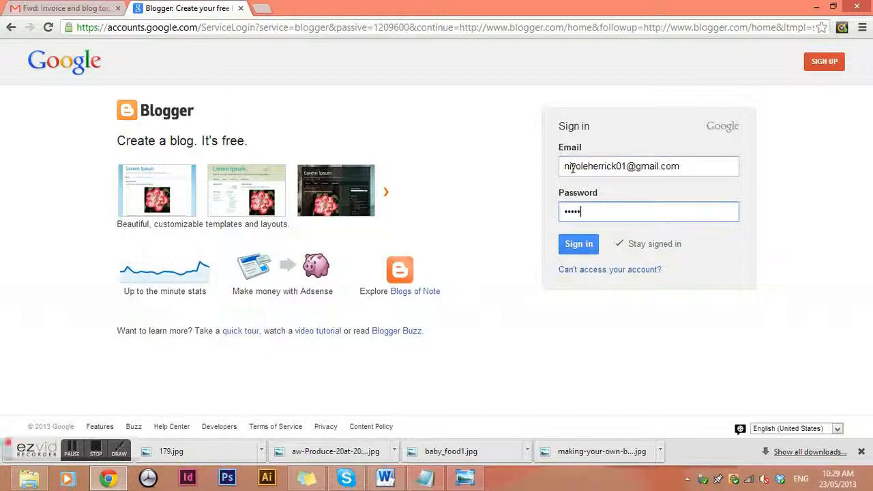
key("Return")
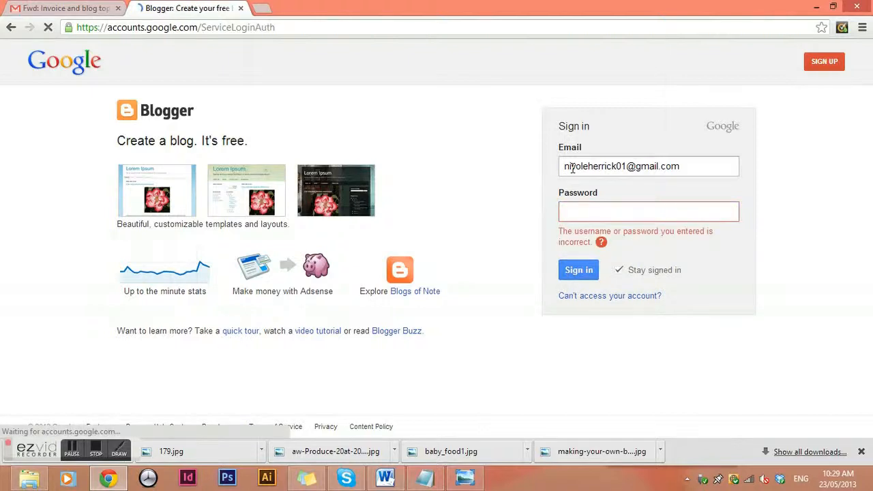
Fix the typo in the email address and resubmit the sign-in details.
left_click(576, 166)
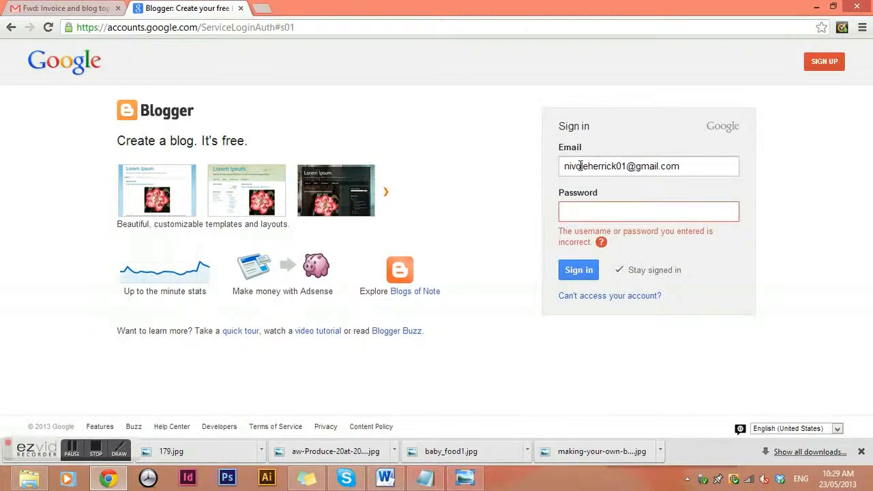
key("BackSpace")
type("c")
left_click(601, 211)
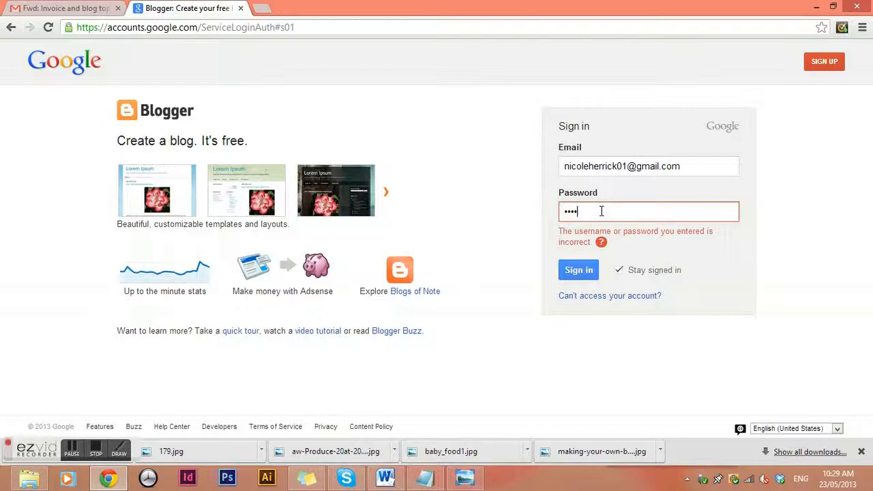
key("Return")
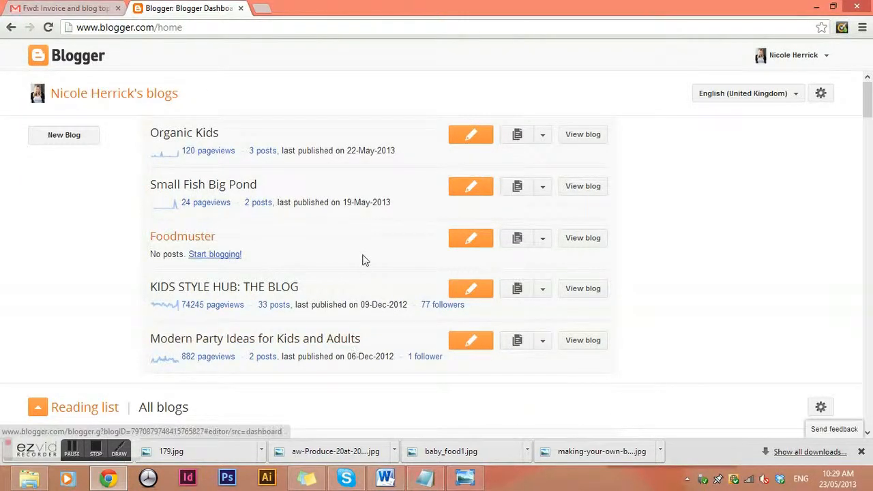
Start a new post on the Organic Kids blog.
left_click(194, 134)
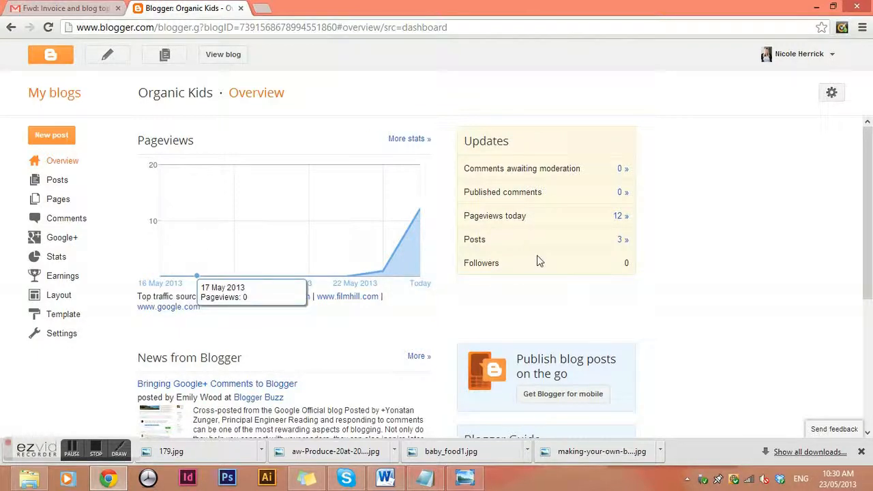
left_click(50, 181)
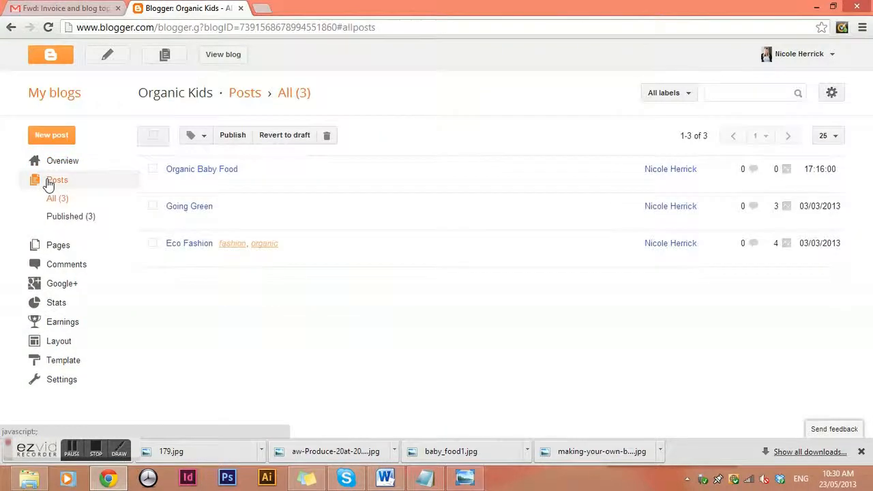
left_click(45, 136)
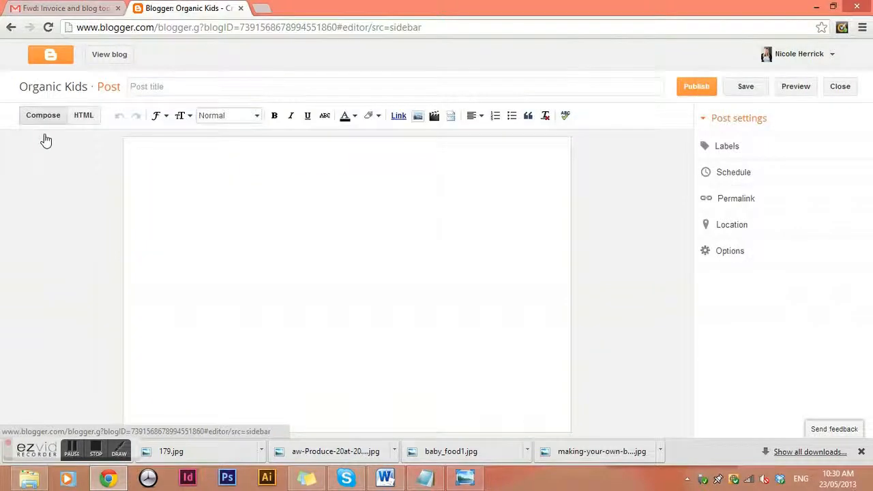
Title the post 'Winter Produce' and clear the stray test text from the body.
left_click(143, 87)
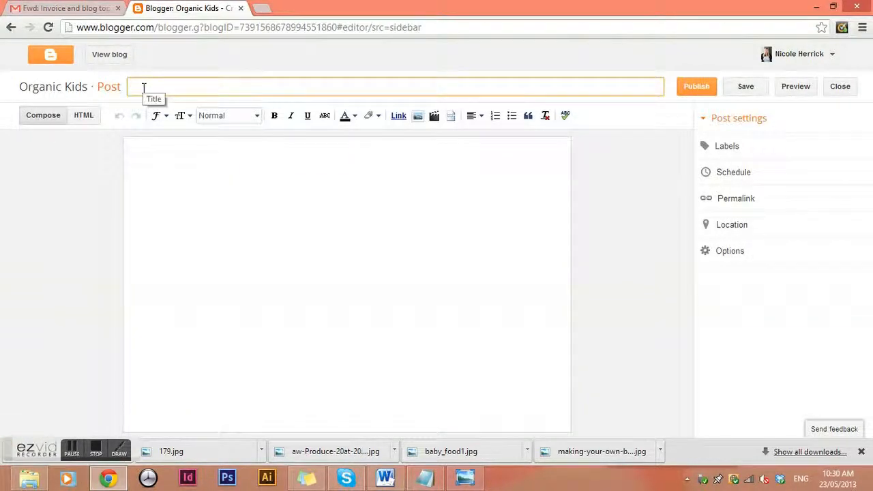
left_click(385, 477)
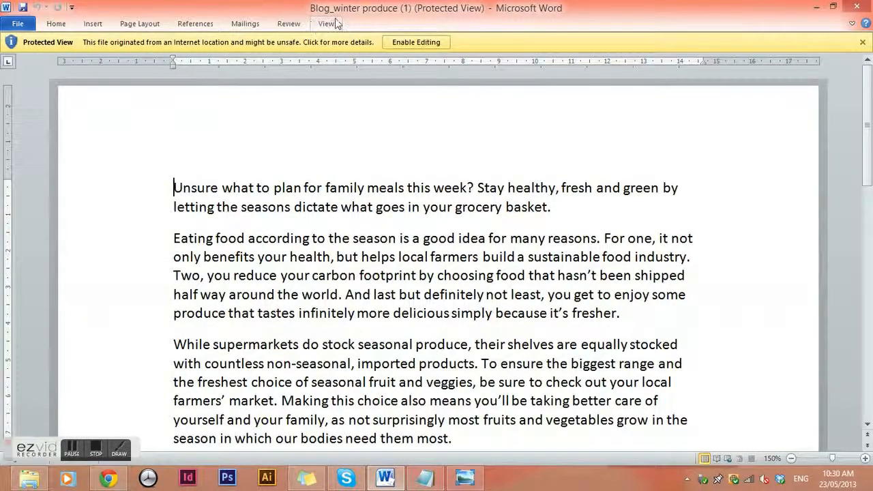
left_click(816, 6)
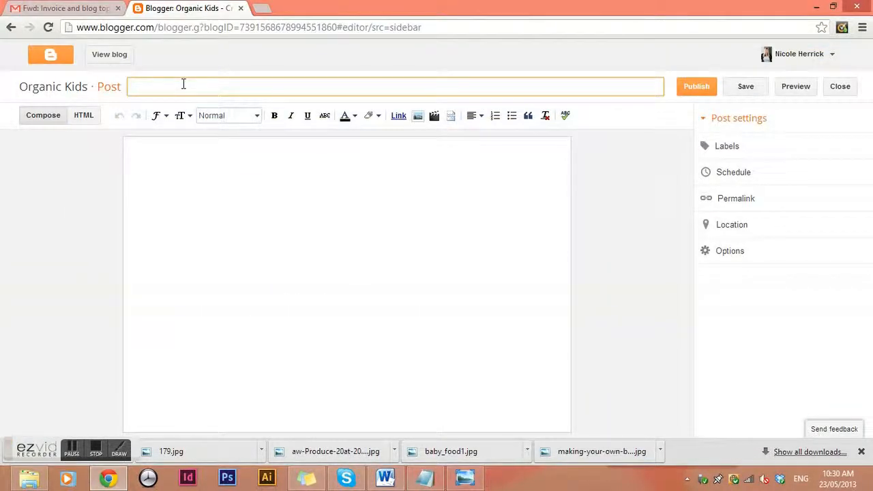
type("Winter Produce")
left_click(155, 159)
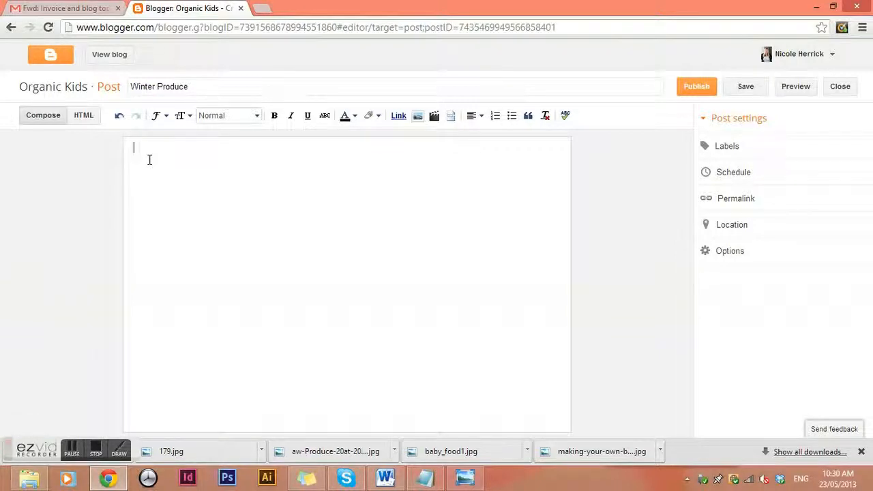
type("sdvbksvbjsbs")
key("BackSpace")
key("BackSpace")
key("BackSpace")
key("BackSpace")
key("BackSpace")
key("BackSpace")
key("BackSpace")
key("BackSpace")
key("BackSpace")
key("BackSpace")
Copy the Word article text into Notepad and select it as plain text.
left_click(387, 479)
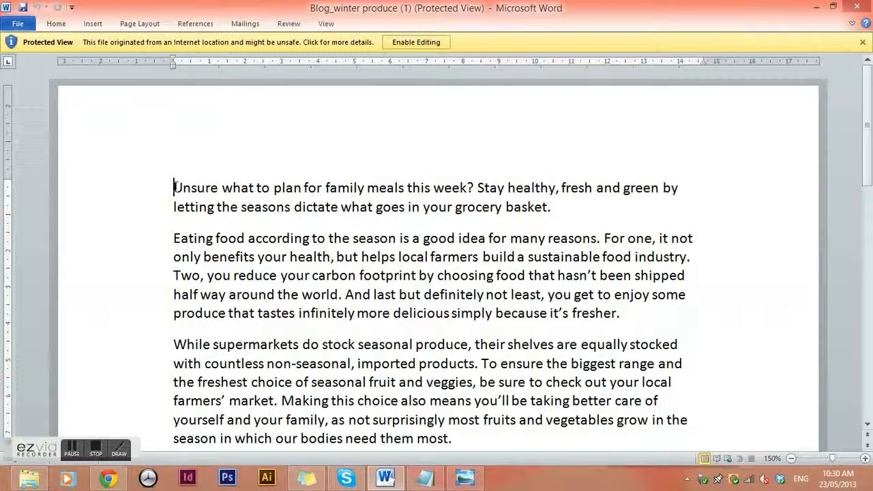
left_click_drag(175, 188, 534, 83)
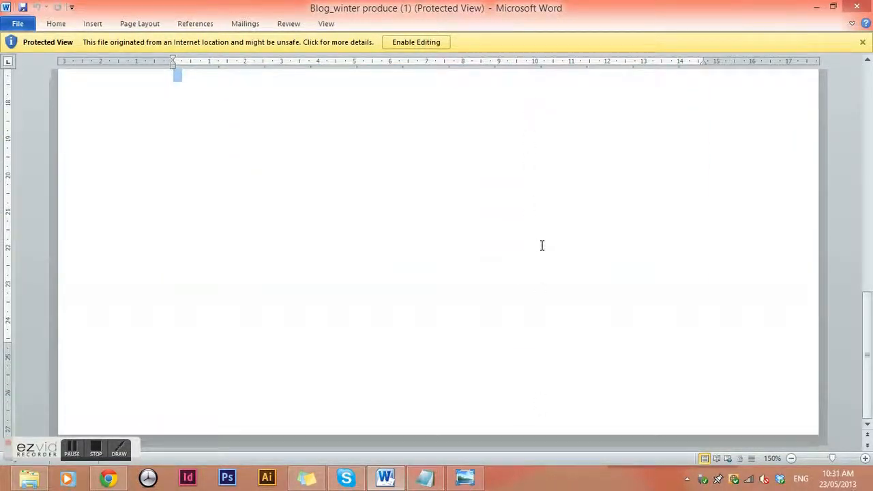
left_click(426, 479)
key("Delete")
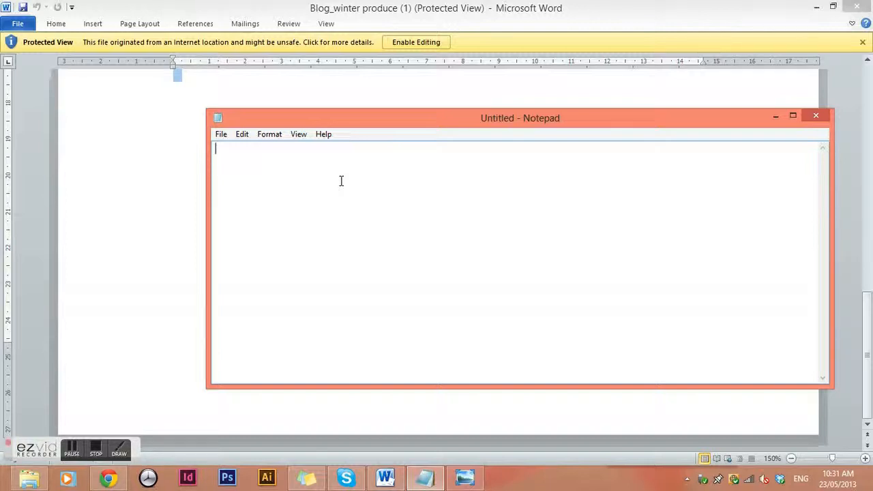
key("ctrl+v")
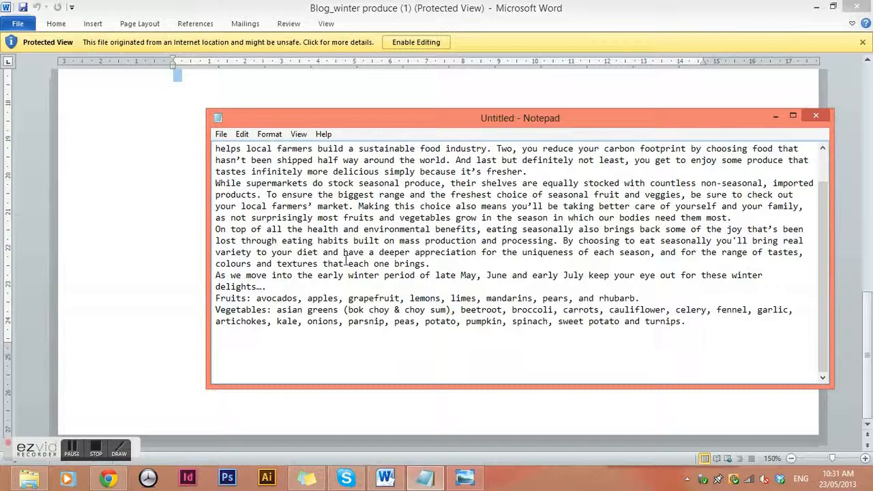
key("ctrl+a")
key("ctrl+c")
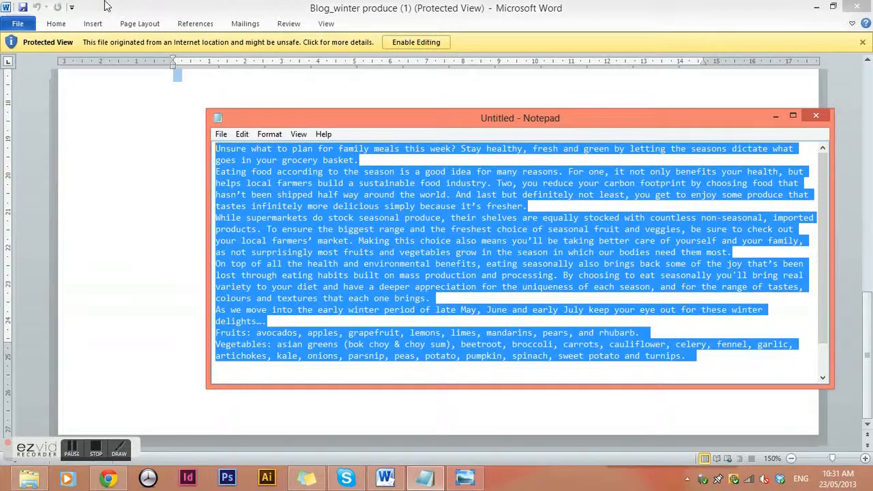
Paste the plain-text article into the Winter Produce post body.
left_click(817, 7)
left_click(775, 116)
key("ctrl+v")
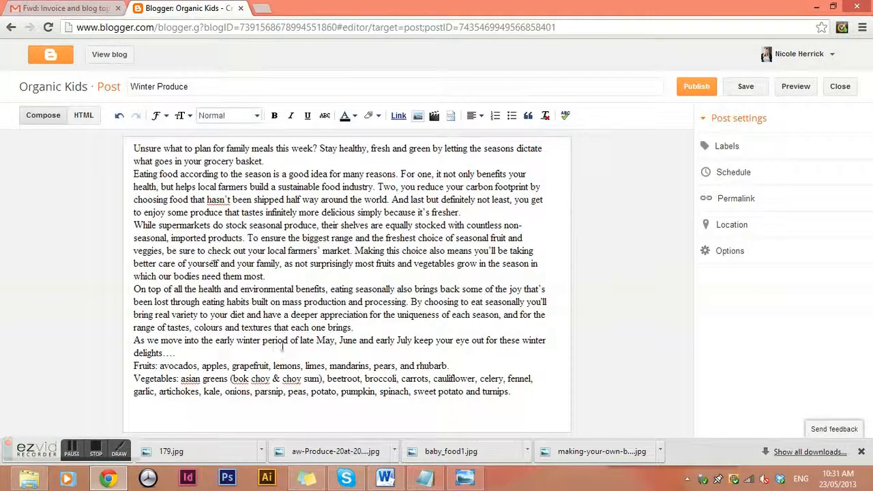
Set the whole post text to Arial and justify it.
left_click_drag(530, 391, 12, 89)
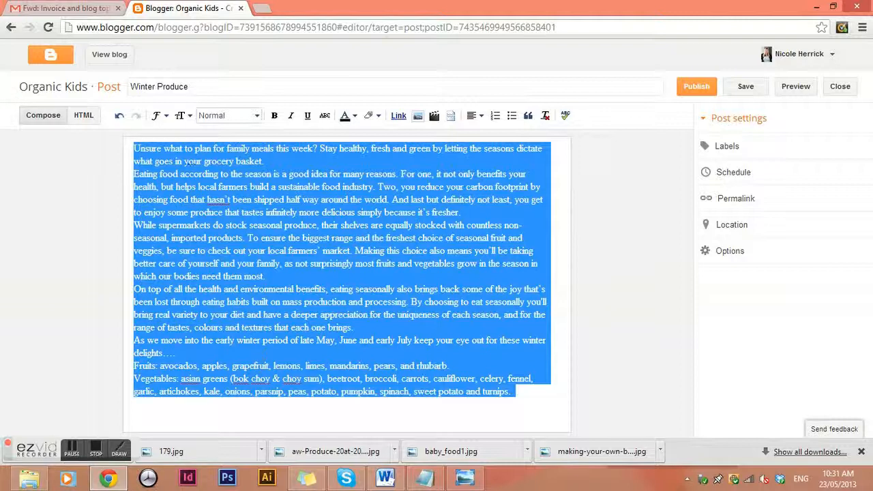
left_click(158, 115)
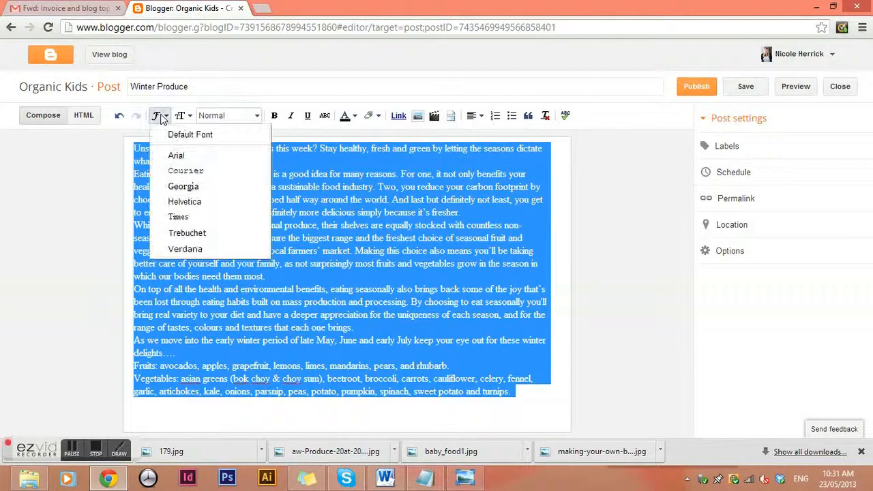
left_click(178, 156)
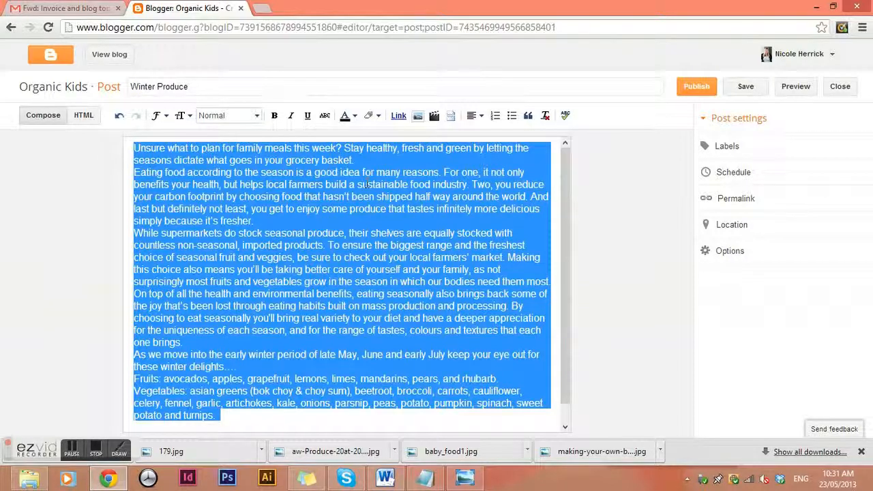
left_click(475, 115)
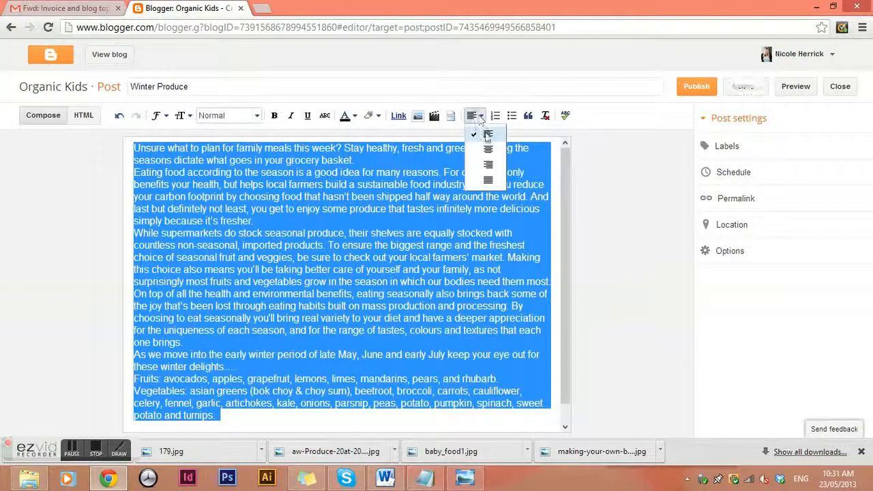
left_click(489, 181)
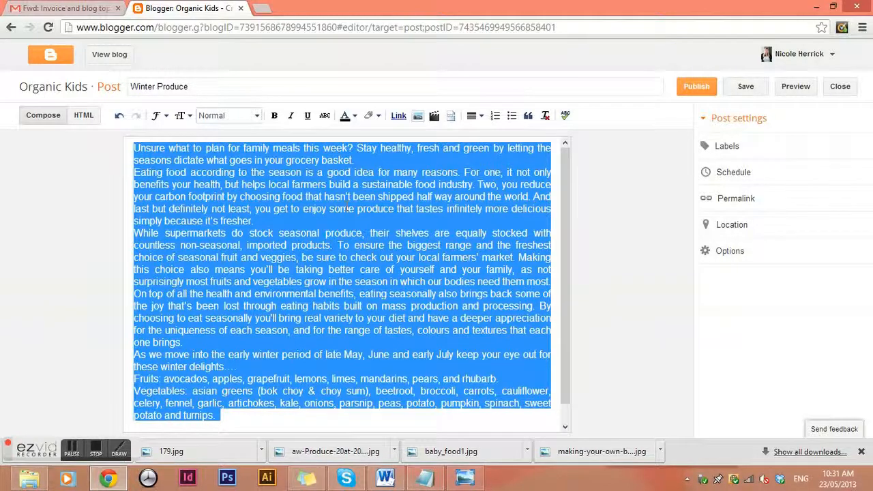
Add a blank line between each paragraph, including before the fruit and vegetable lists.
left_click(387, 184)
left_click(366, 161)
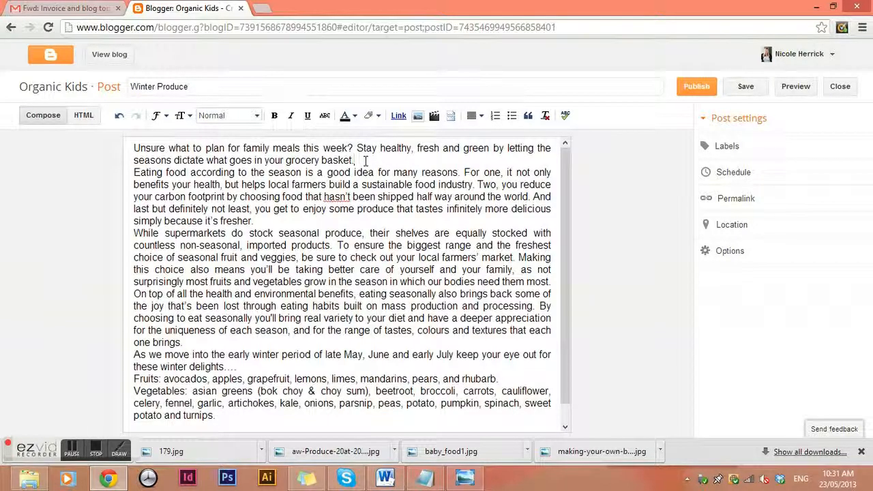
key("Return")
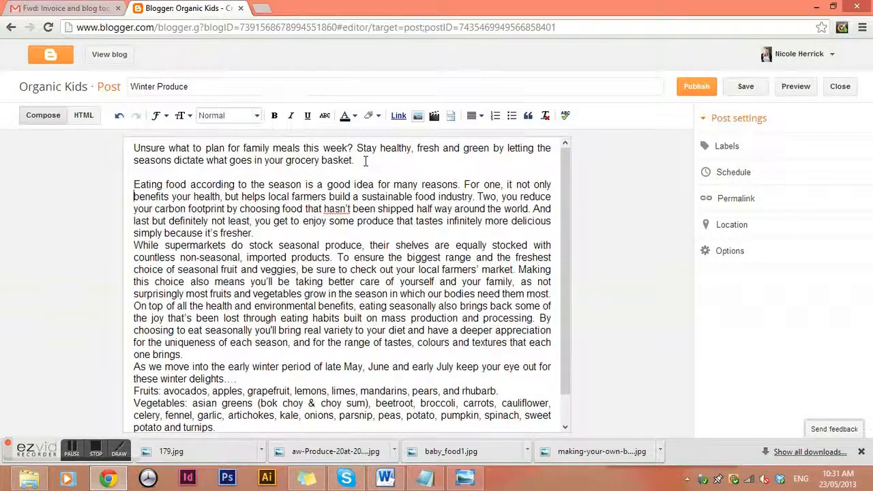
key("Down")
key("Down")
key("Return")
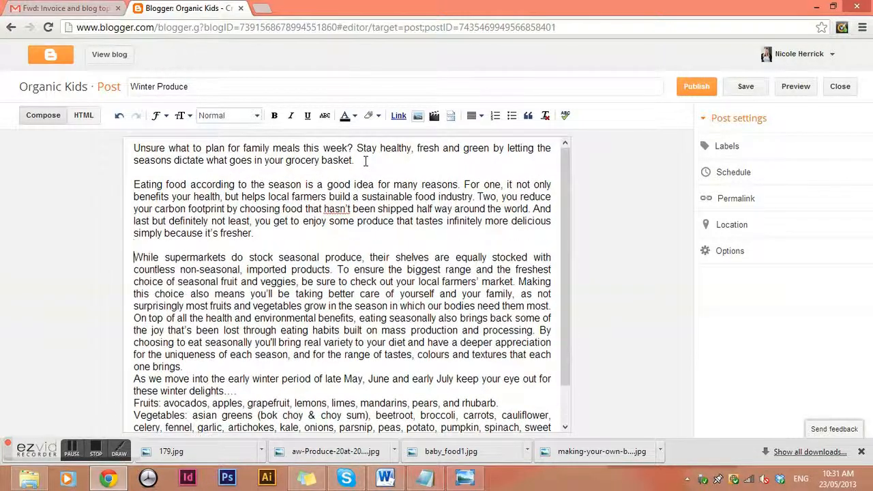
key("Down")
key("Down")
key("Down")
key("Return")
key("Down")
key("Down")
key("Down")
key("Down")
key("Down")
key("Return")
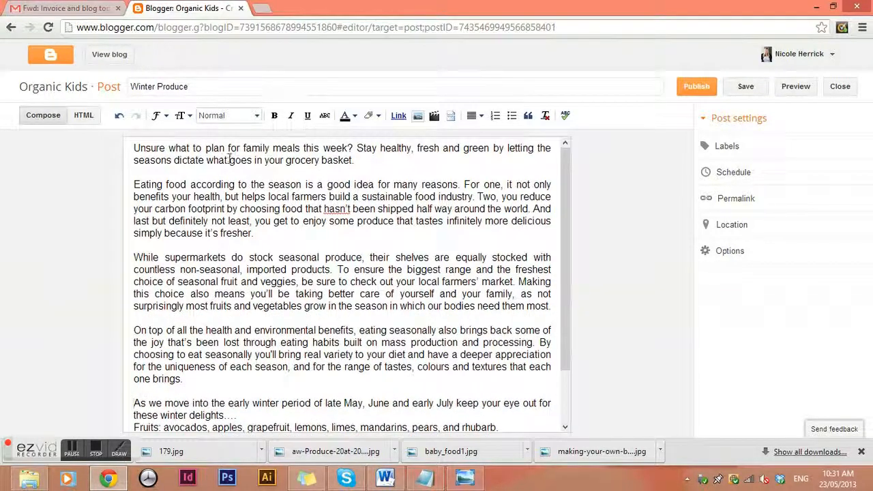
scroll(229, 159, "down", 1)
left_click(251, 348)
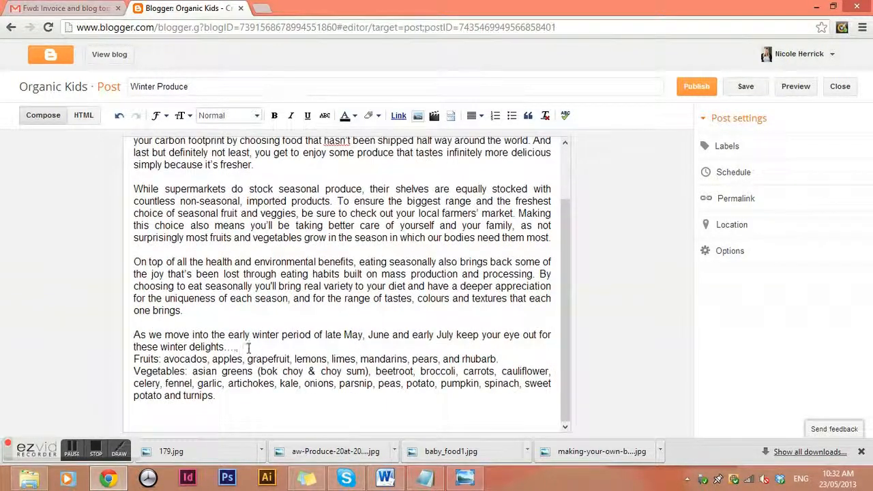
key("Return")
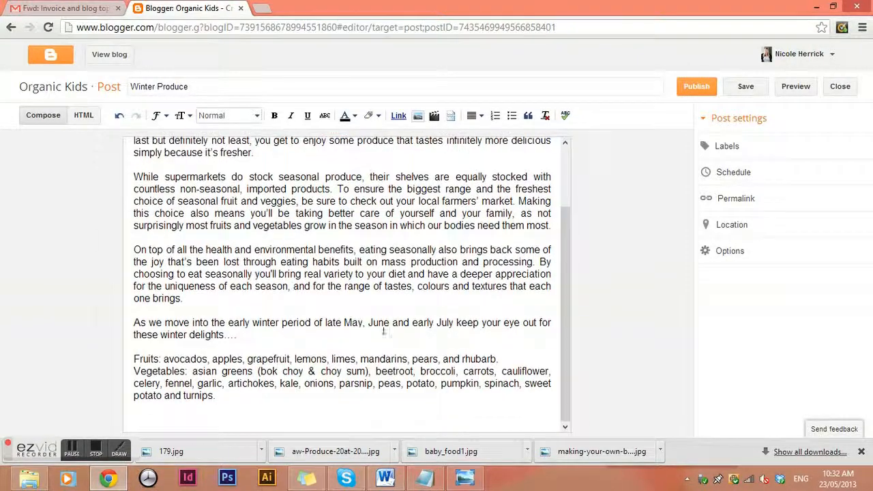
scroll(385, 310, "up", 1)
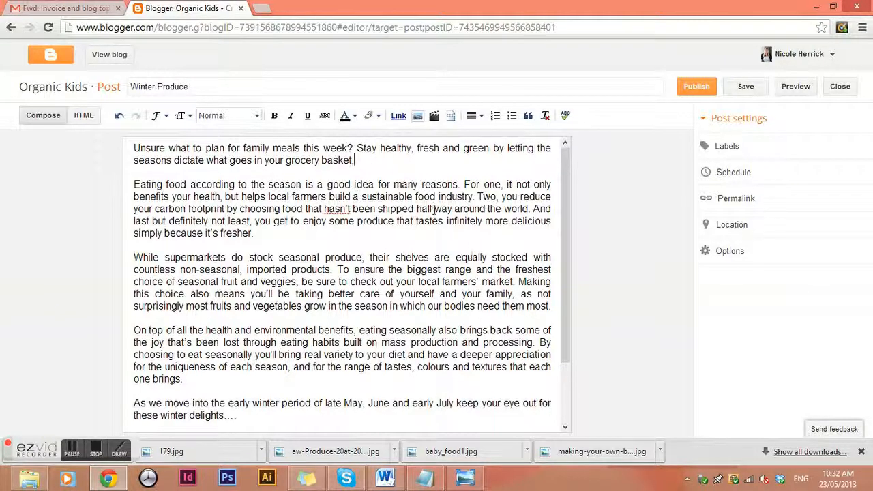
Open the image insert dialog and browse the computer for a photo.
left_click(417, 116)
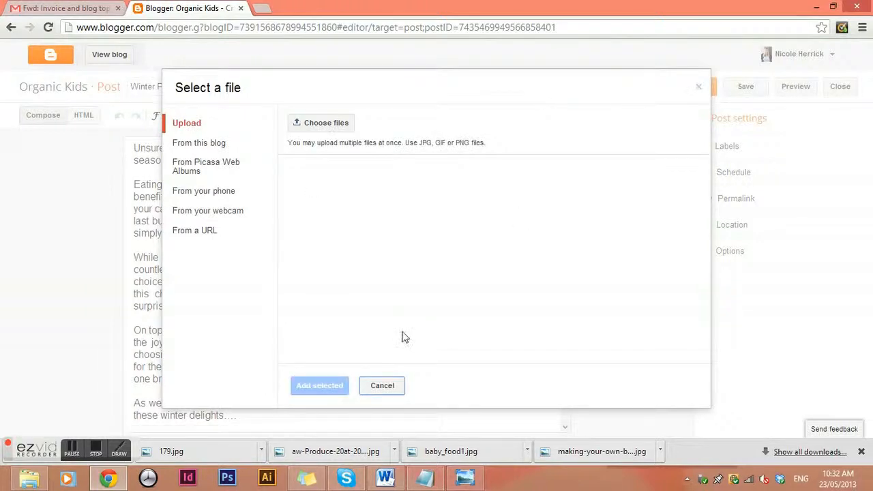
left_click(386, 384)
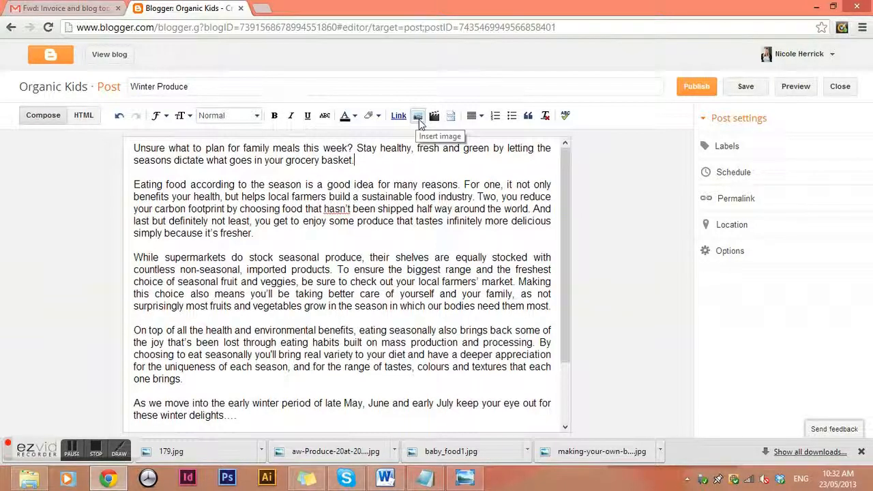
left_click(418, 116)
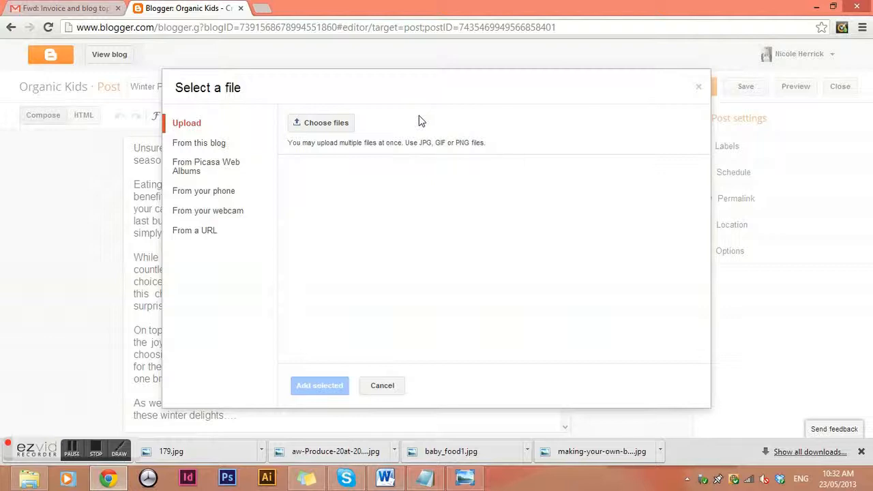
left_click(334, 124)
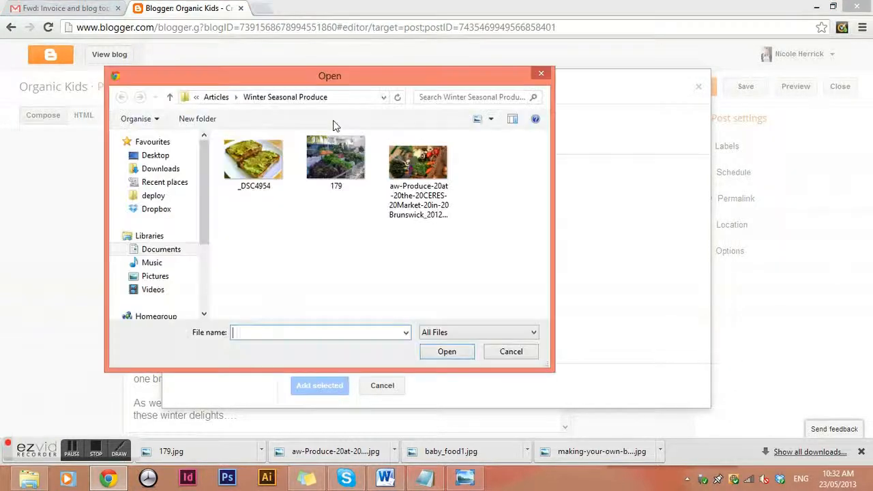
left_click_drag(338, 76, 577, 125)
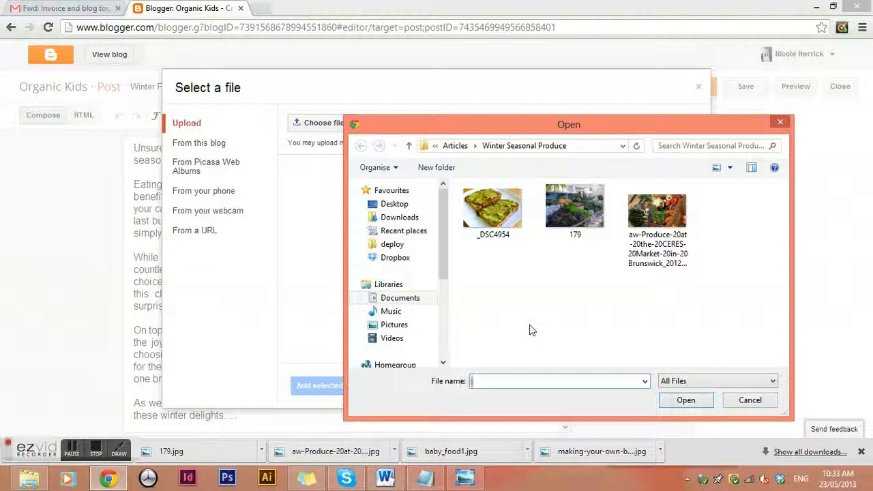
Rename the produce market photo to 'Winter seasonal produce' and upload it.
left_click(665, 217)
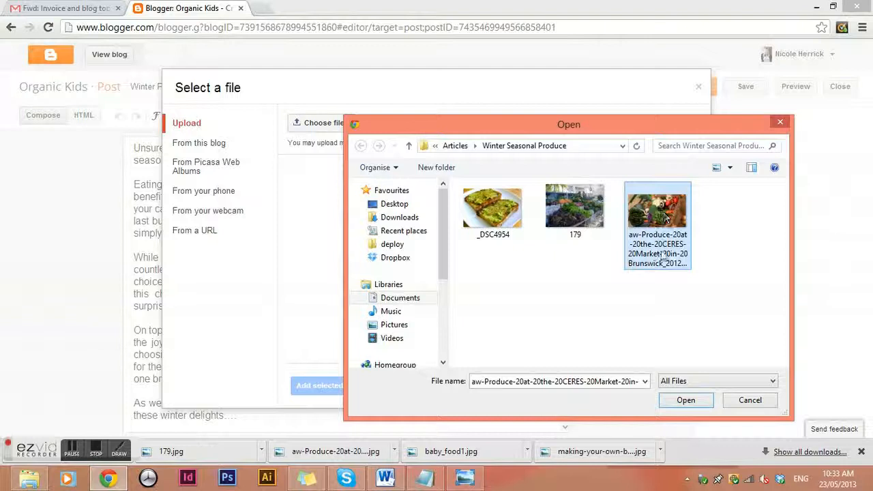
left_click(671, 271)
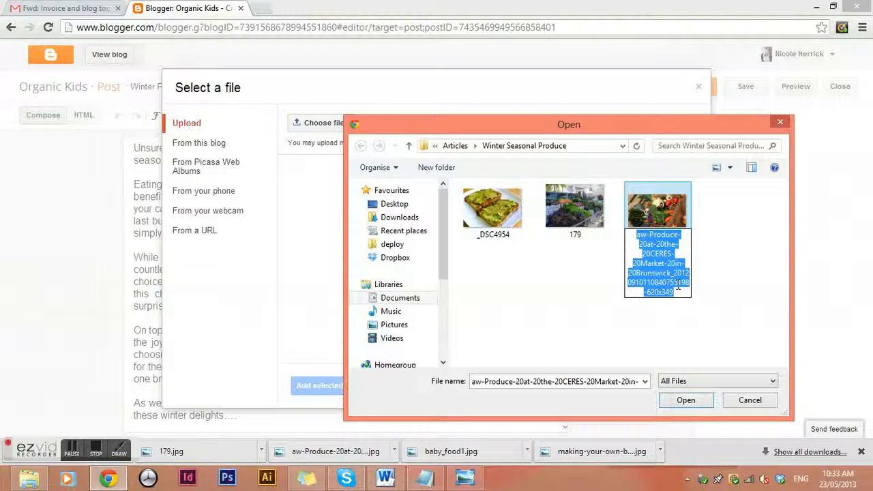
left_click(674, 263)
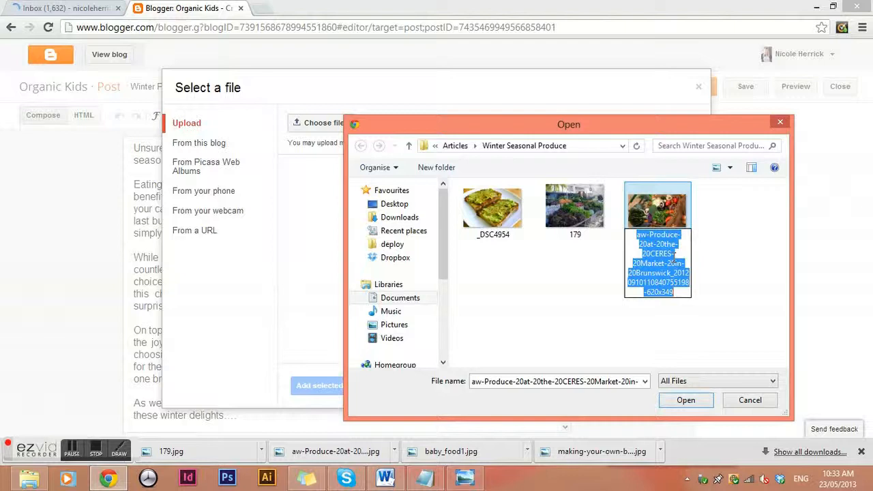
type("Wi")
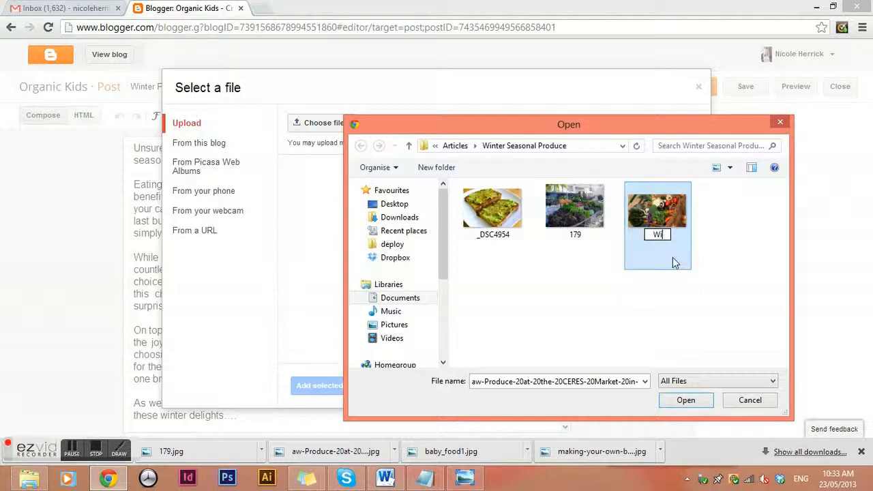
type("nter seas")
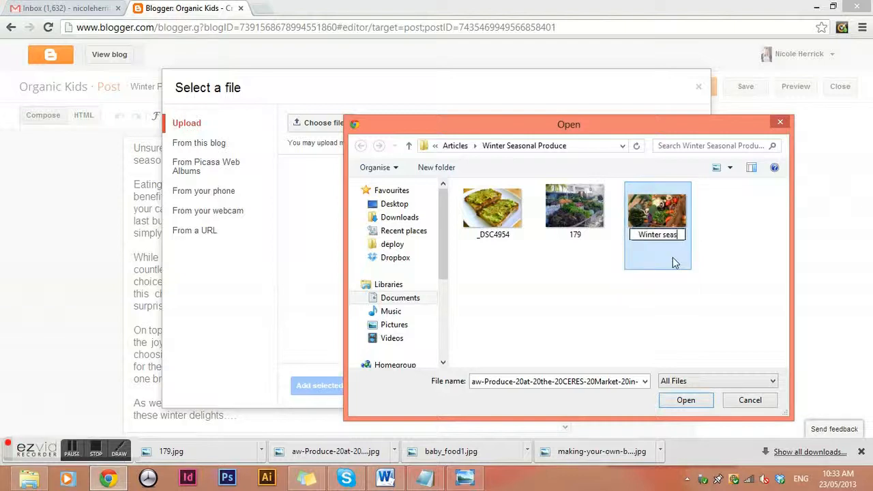
type("onal produce")
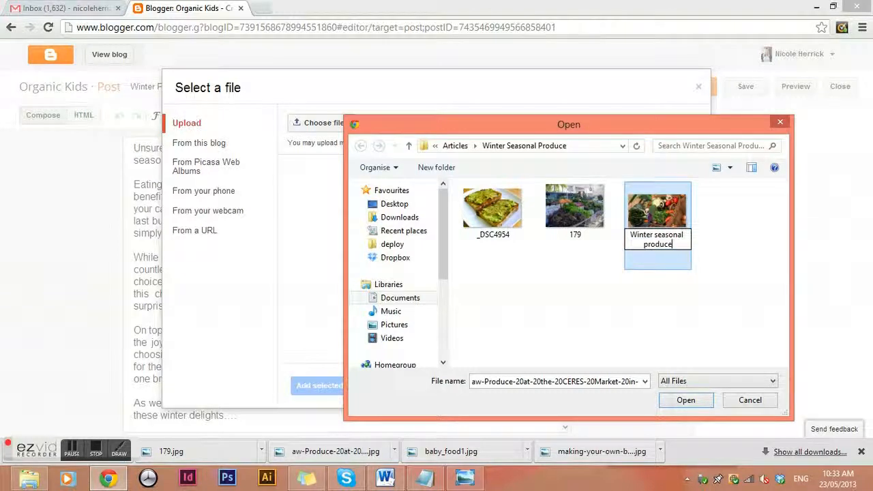
left_click(661, 275)
left_click(667, 221)
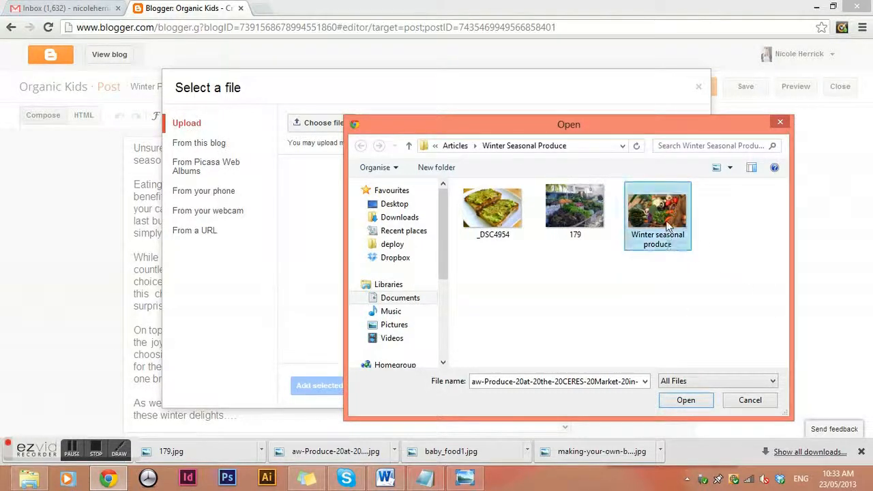
left_click(681, 401)
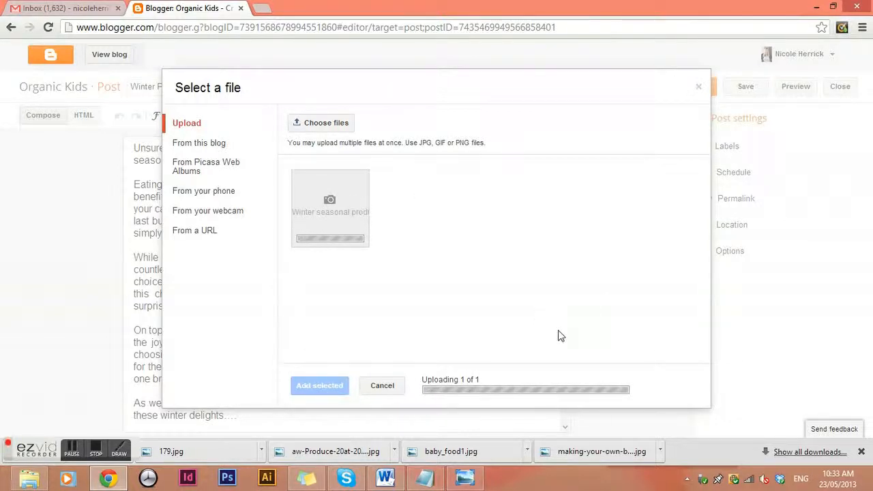
Add the Winter seasonal produce photo at the top right beside the opening paragraph.
left_click(320, 386)
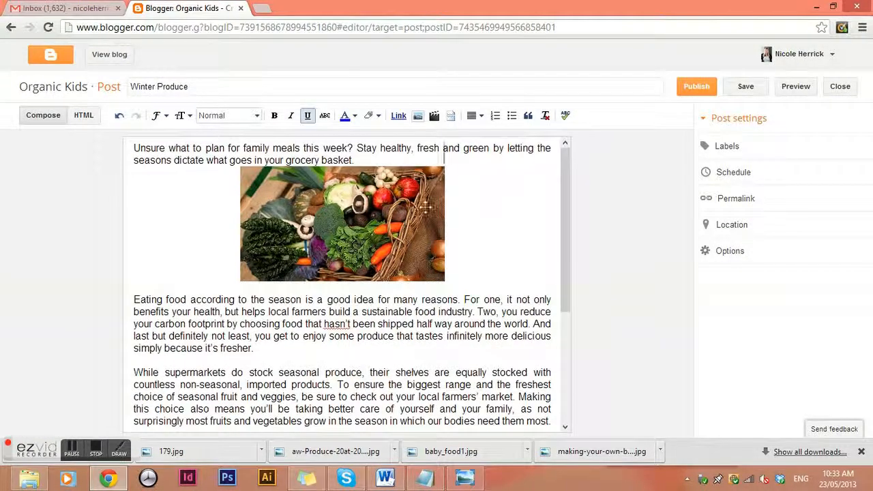
left_click_drag(430, 208, 481, 169)
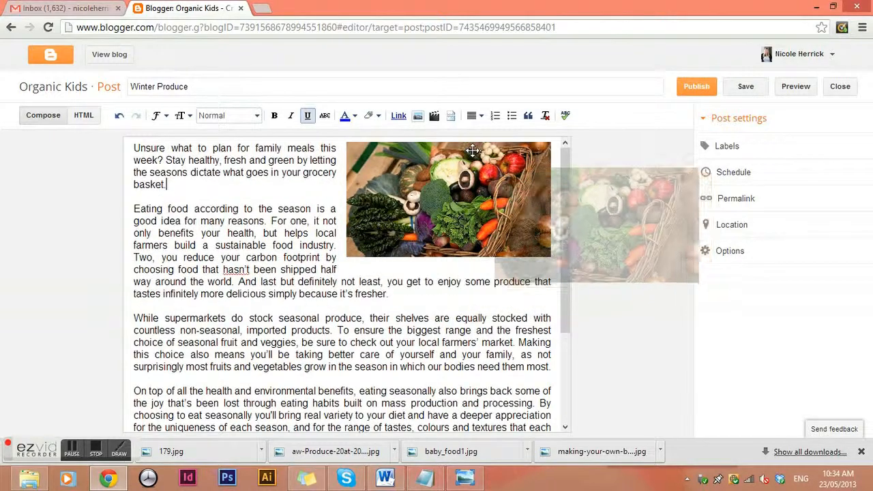
left_click(425, 197)
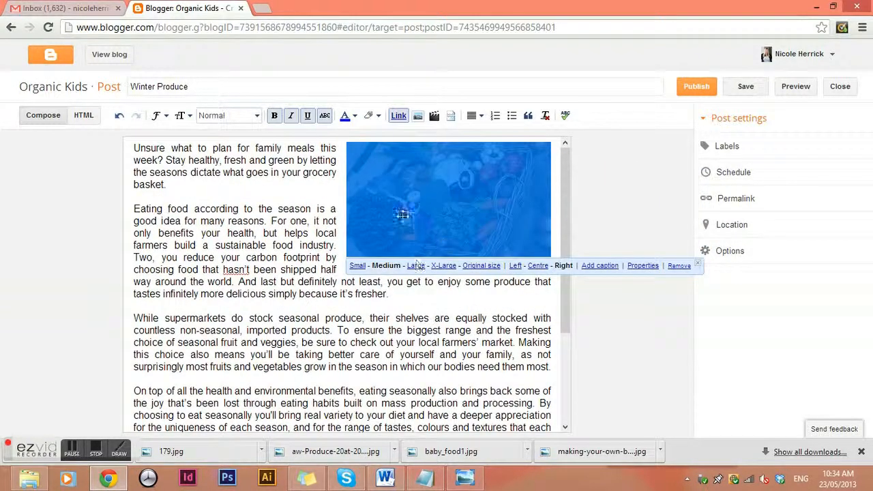
left_click(311, 257)
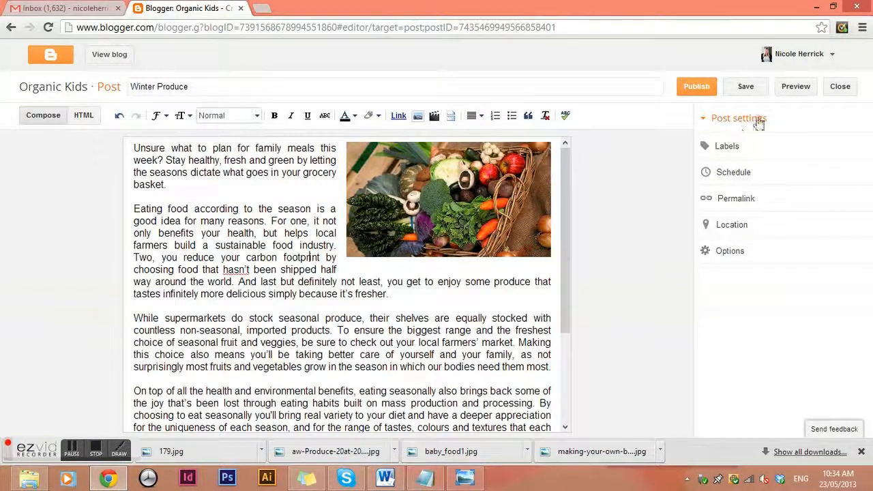
Preview the post, move the photo centred below the first paragraph, and preview again.
left_click(792, 86)
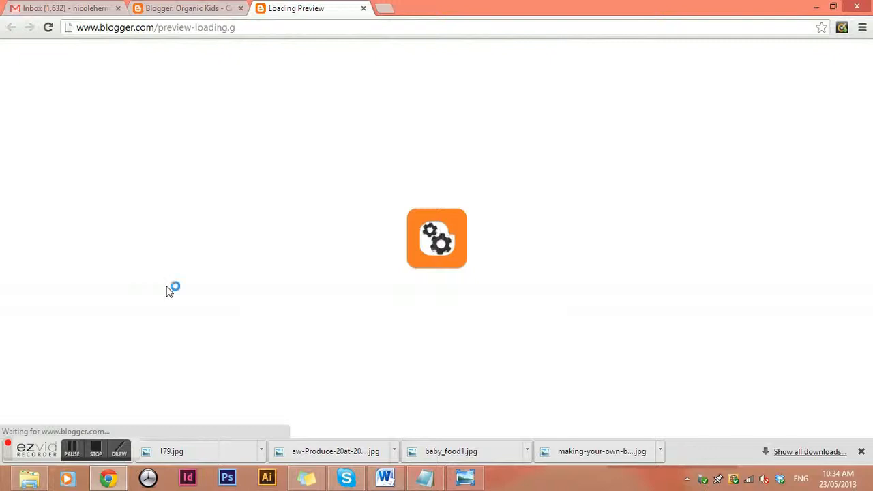
scroll(198, 273, "down", 3)
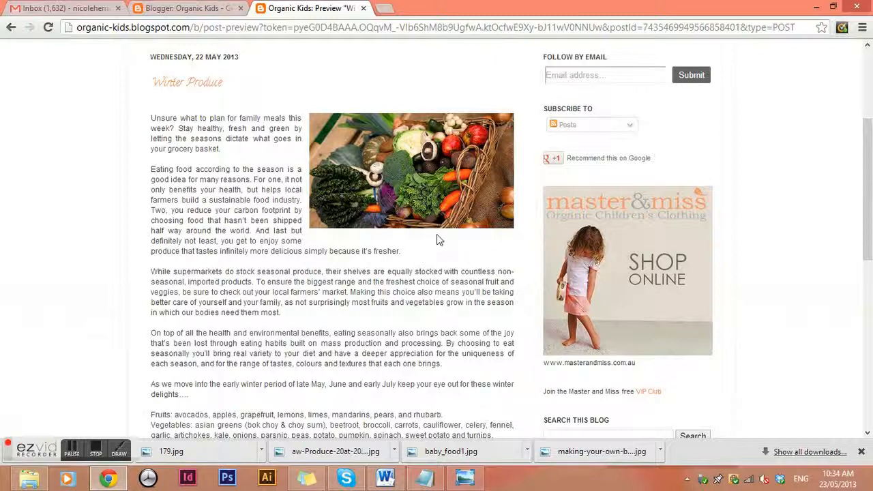
left_click(202, 8)
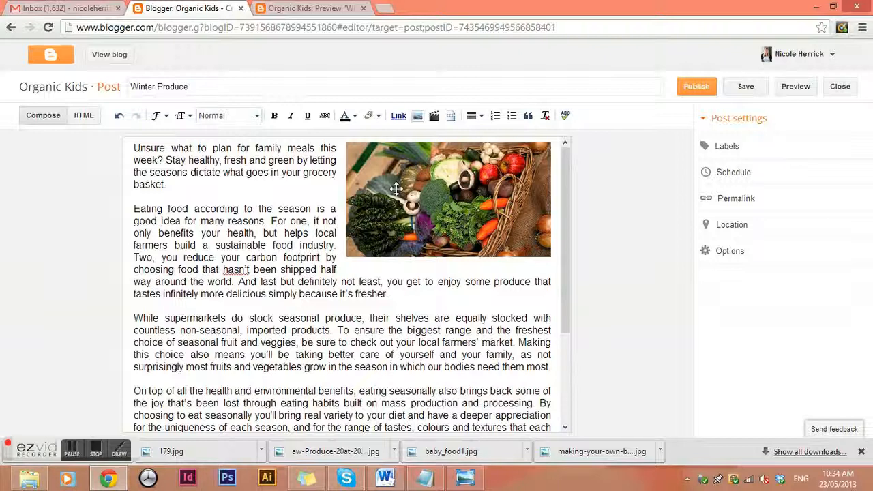
left_click_drag(397, 188, 309, 206)
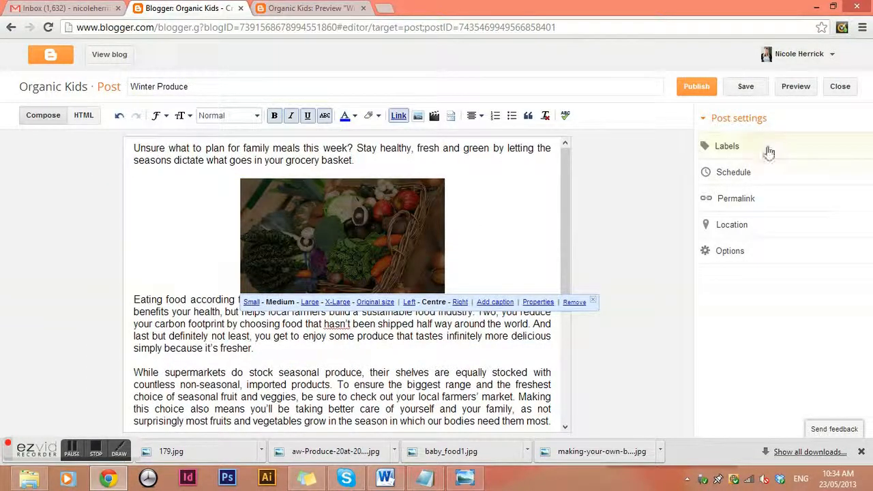
left_click(799, 90)
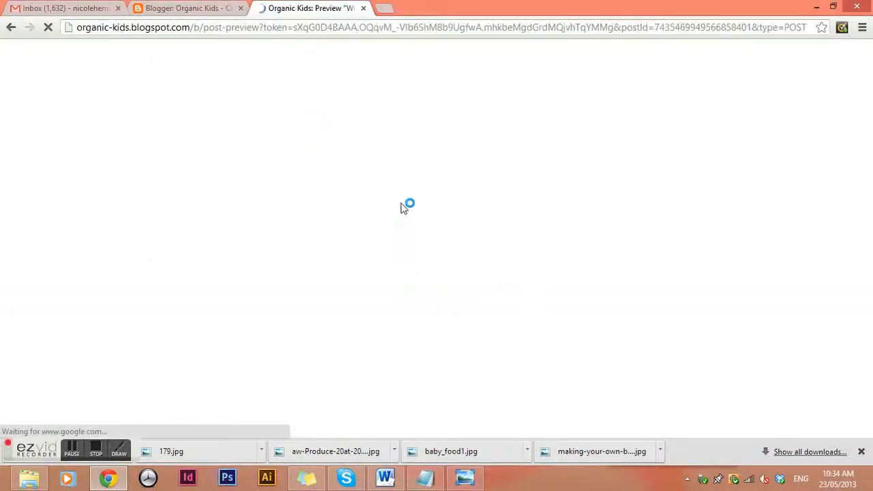
scroll(481, 235, "down", 3)
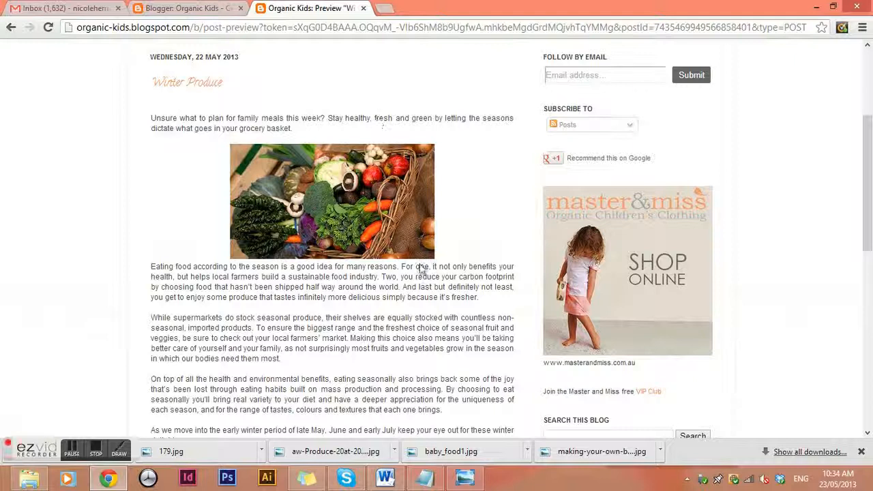
Back in the editor, add an empty line after 'these winter delights….' above the Fruits list.
left_click(191, 7)
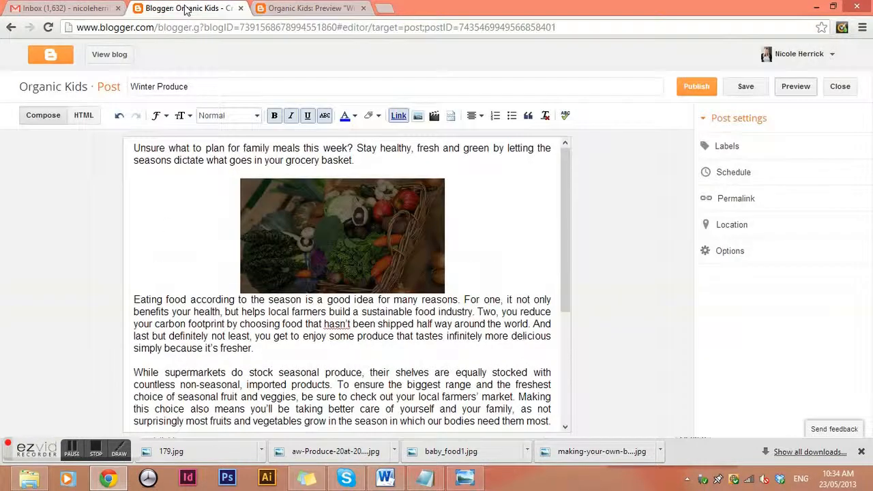
left_click(291, 347)
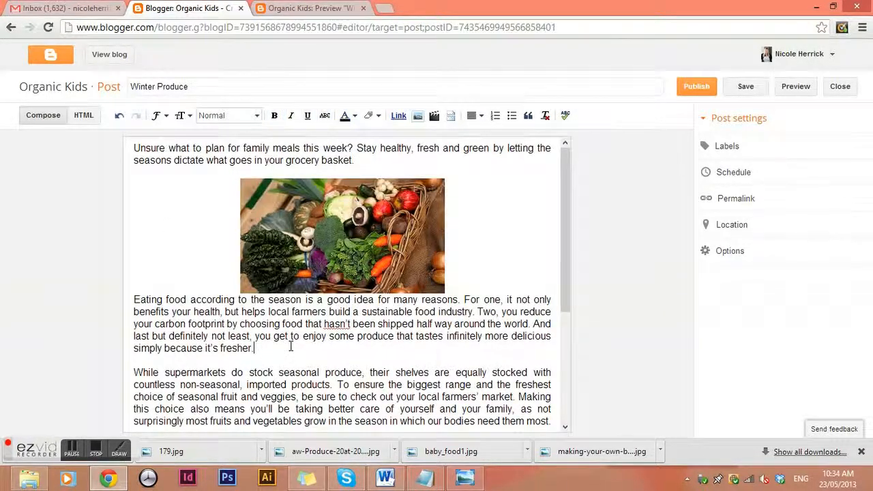
scroll(290, 347, "down", 2)
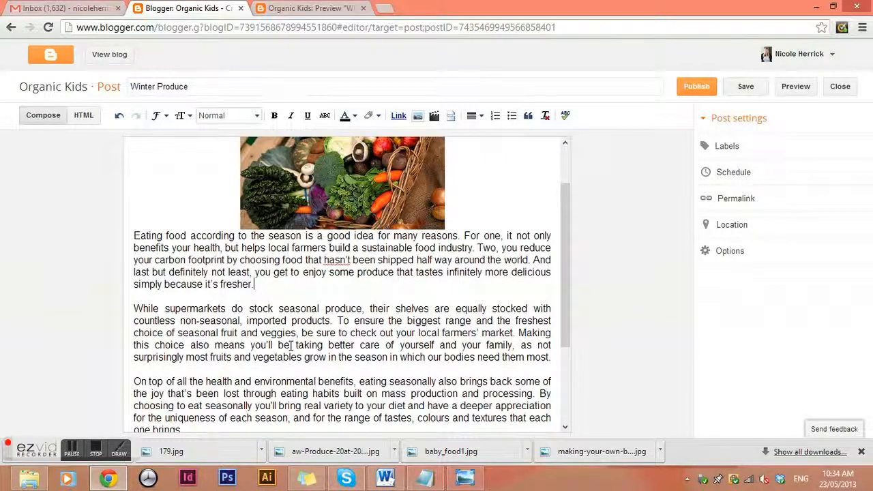
scroll(290, 346, "down", 2)
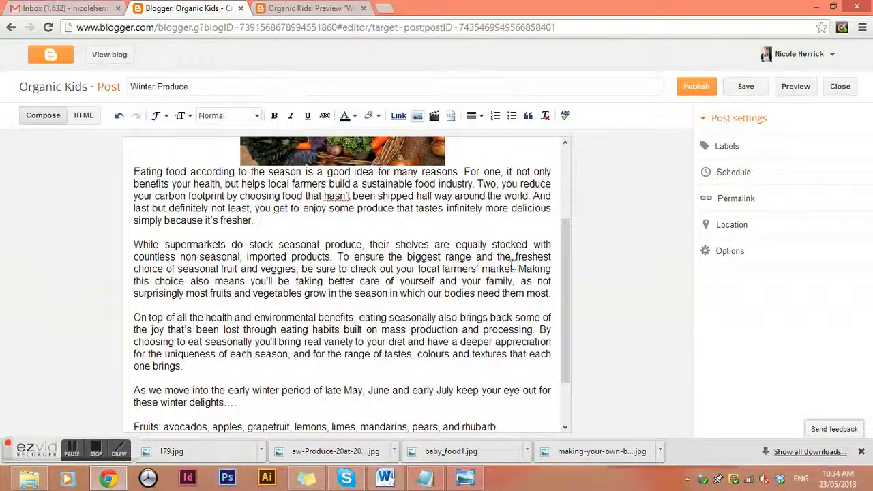
scroll(487, 266, "up", 4)
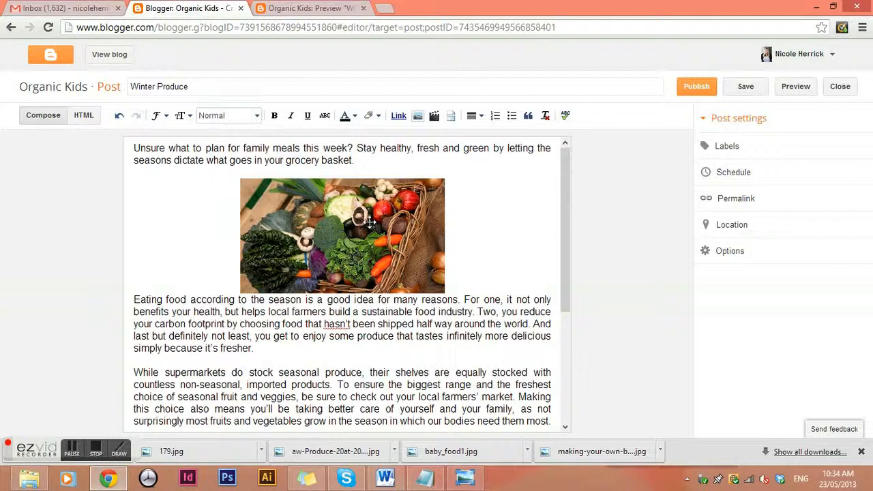
scroll(369, 221, "down", 4)
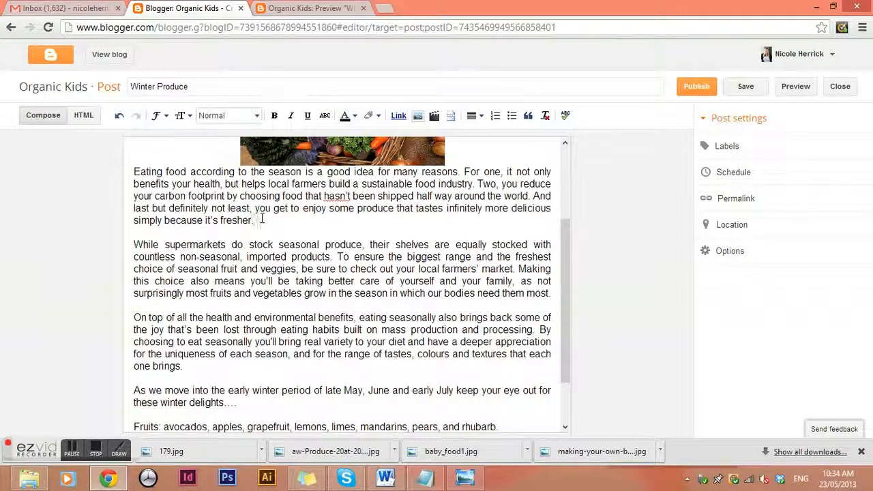
scroll(339, 348, "down", 2)
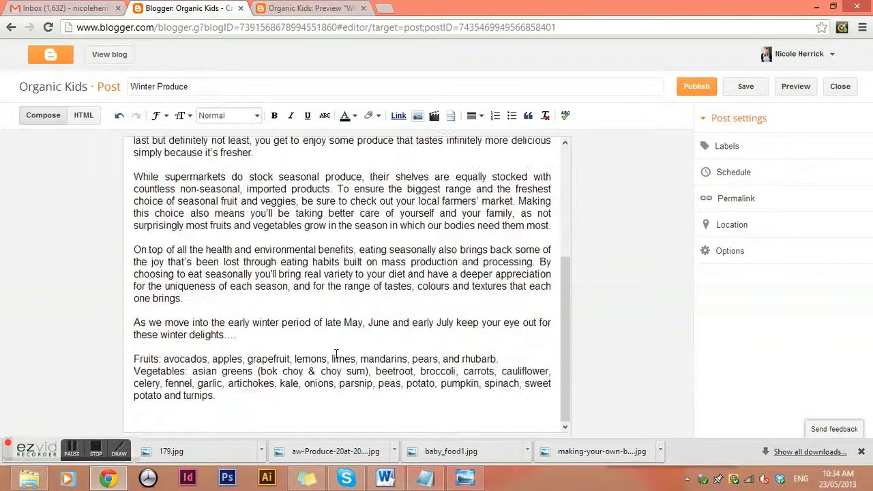
left_click(282, 339)
key("Return")
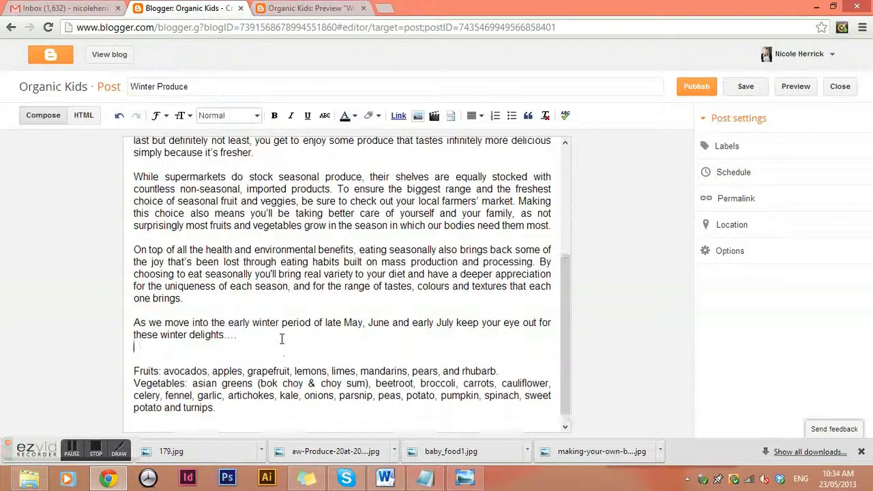
Start uploading farmers market photo 179 through the image dialog.
left_click(418, 115)
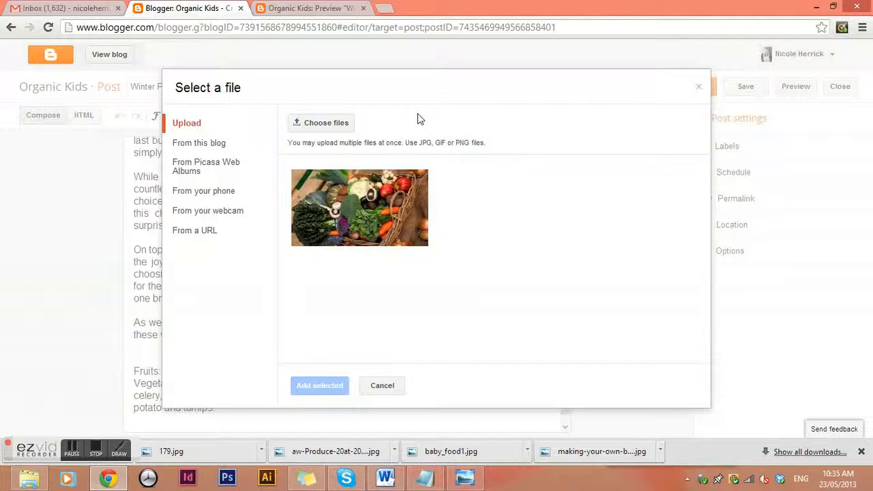
left_click(331, 122)
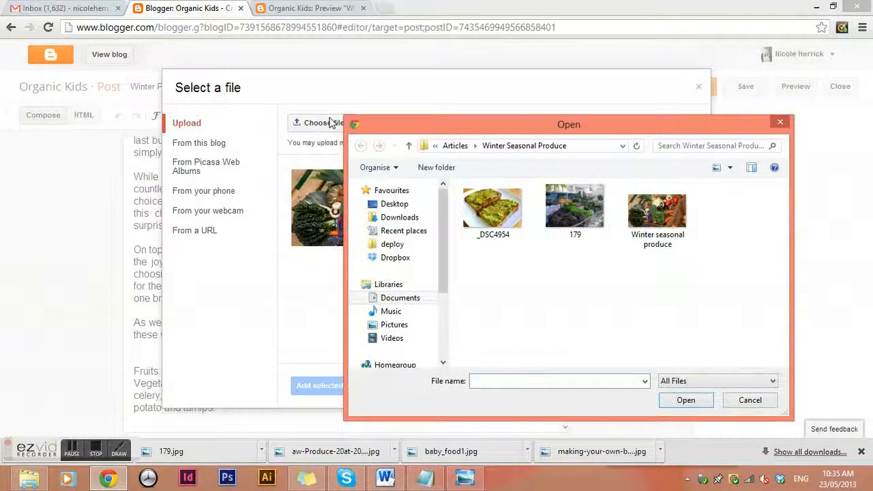
left_click(571, 211)
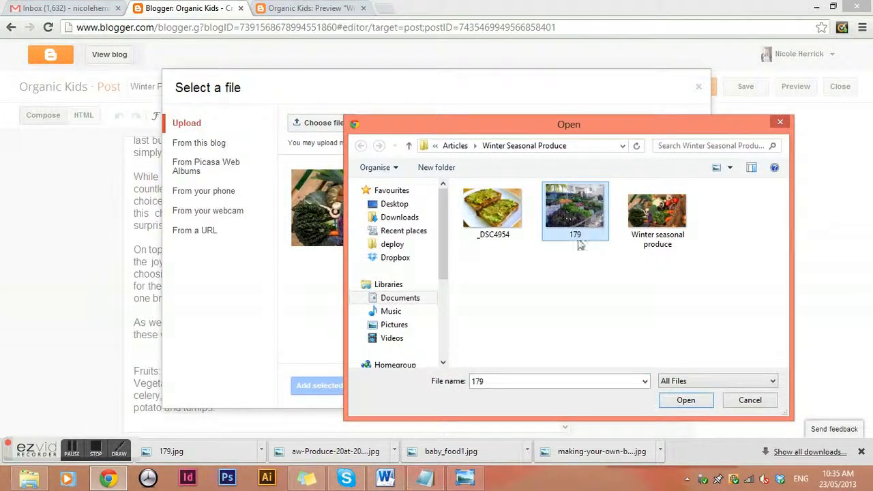
left_click(686, 401)
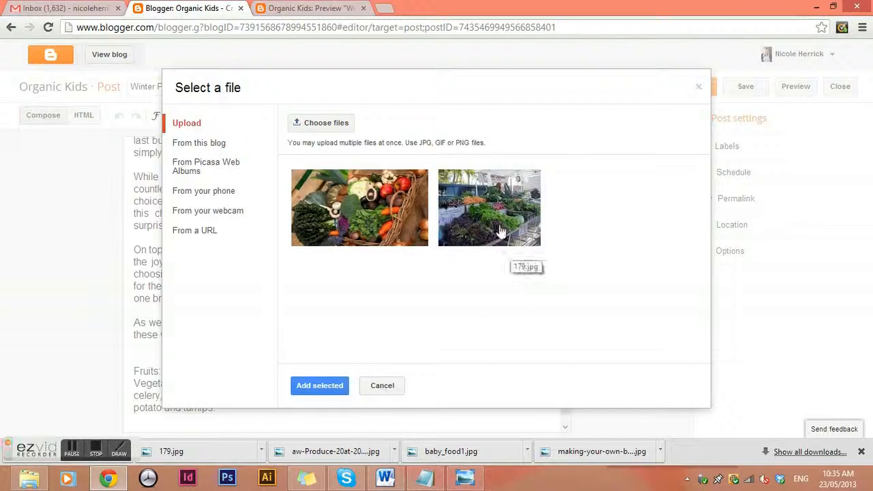
Rename the photo to 'Farmers market organic', upload it, and select its thumbnail.
left_click(331, 130)
left_click(580, 236)
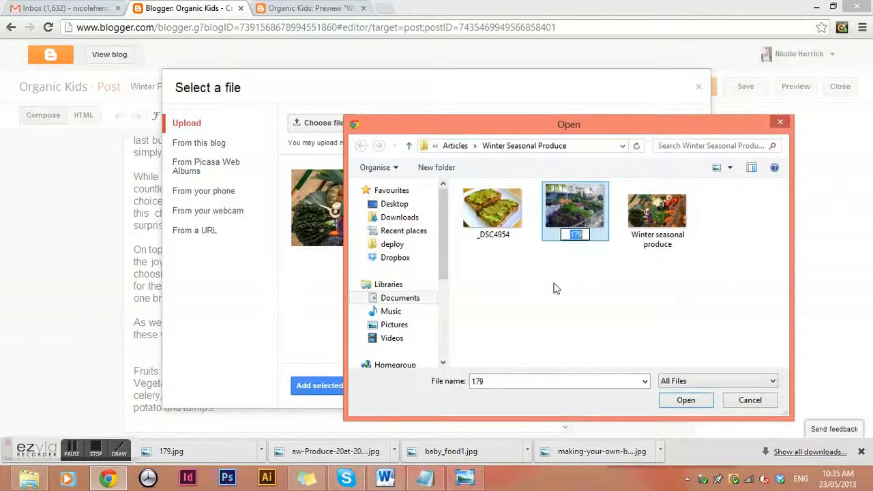
type("Farmers market")
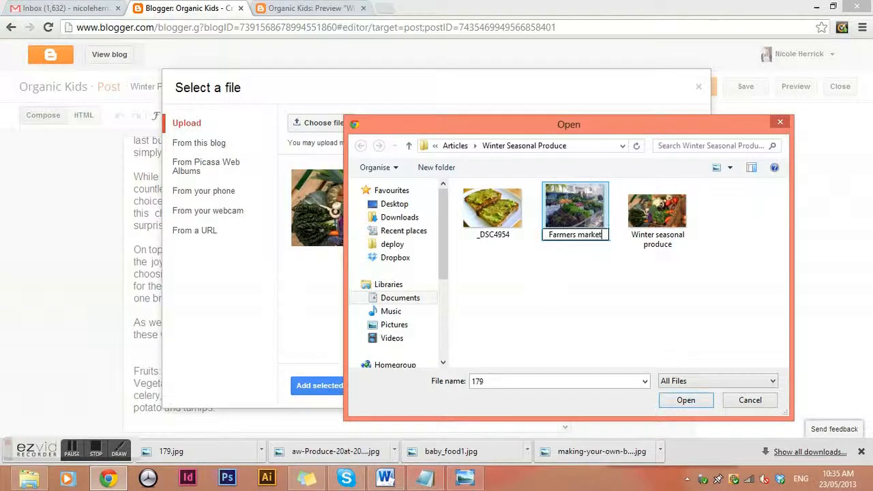
type(" orga")
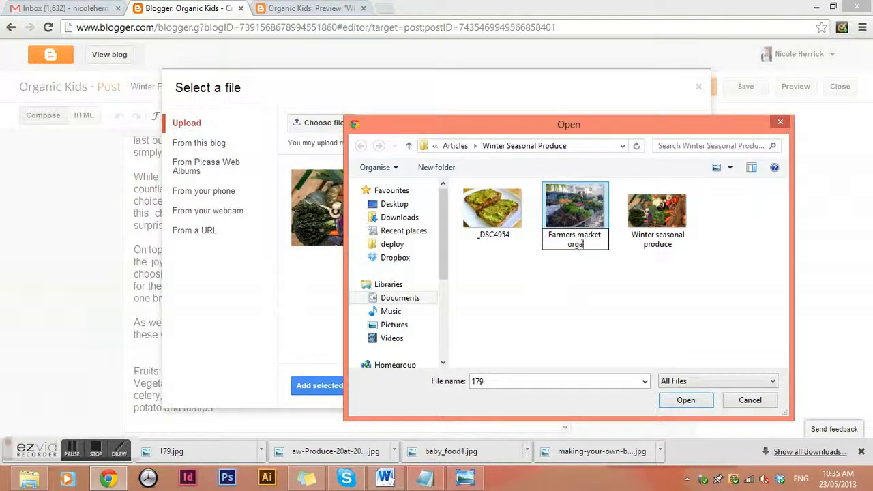
type("nic")
key("Return")
left_click(580, 217)
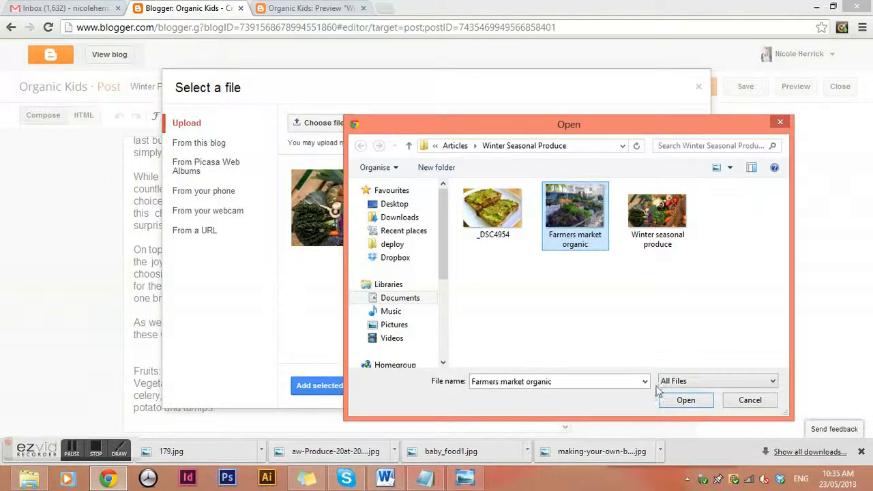
left_click(688, 396)
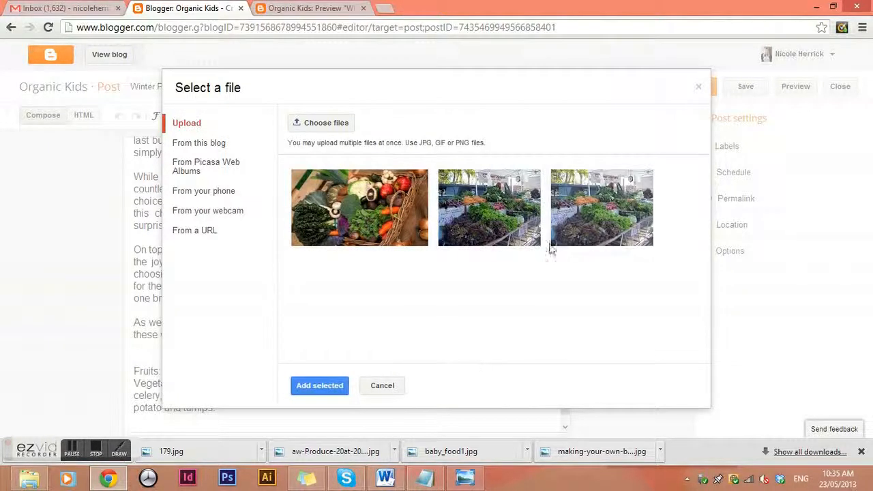
left_click(600, 210)
Insert the farmers market photo, float it right beside the paragraphs, and preview the post.
left_click(320, 385)
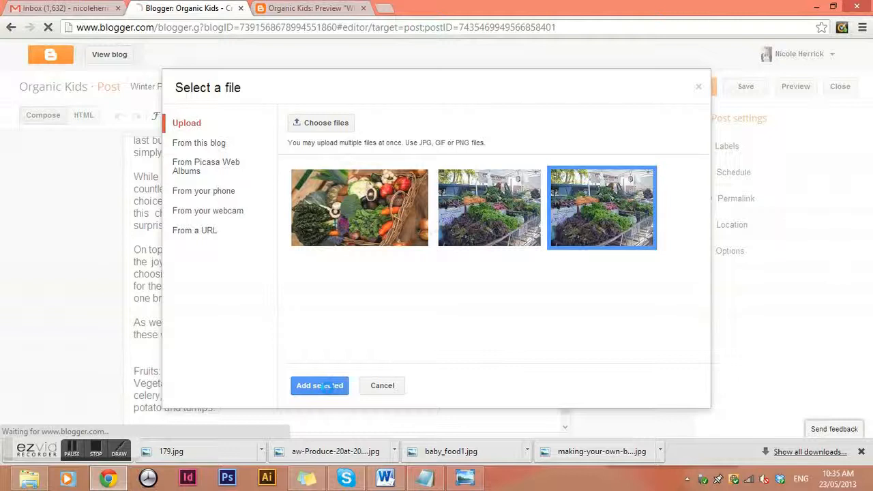
scroll(328, 382, "down", 1)
scroll(329, 346, "down", 1)
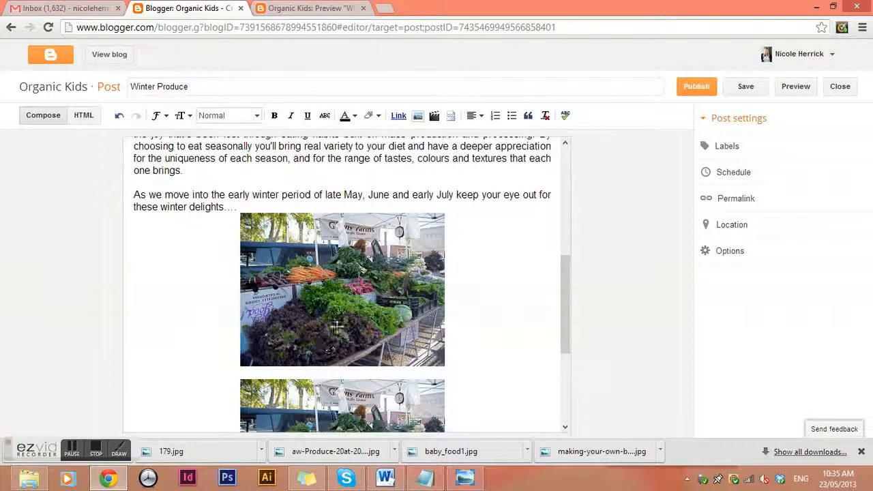
scroll(341, 335, "up", 1)
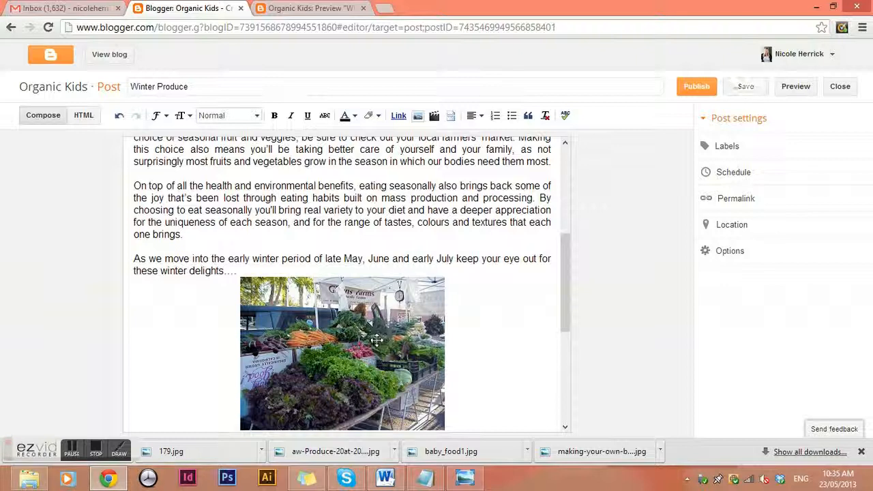
left_click_drag(366, 344, 514, 171)
left_click_drag(367, 344, 480, 218)
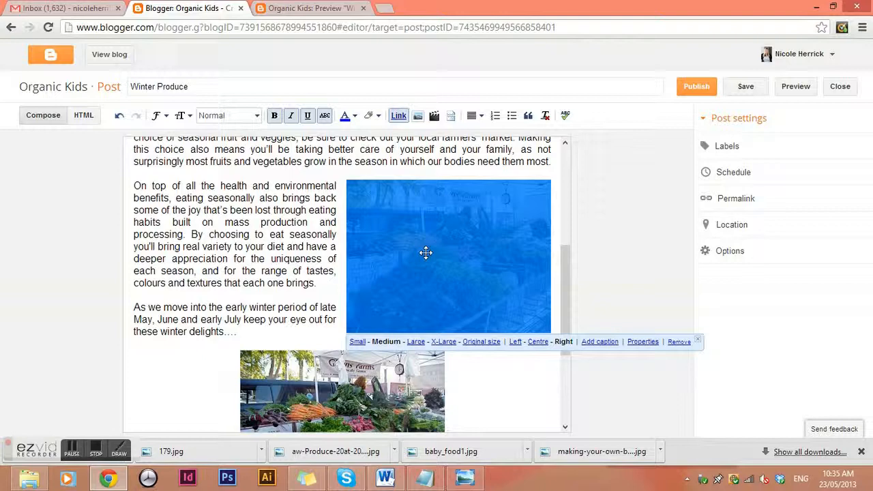
left_click(795, 86)
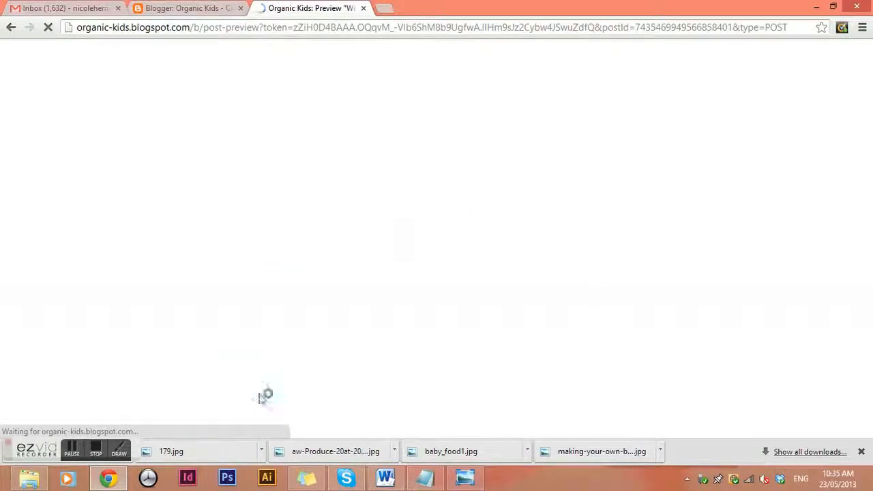
Check the floated market photo and its centred duplicate in the preview, then return to the editor.
scroll(378, 335, "down", 5)
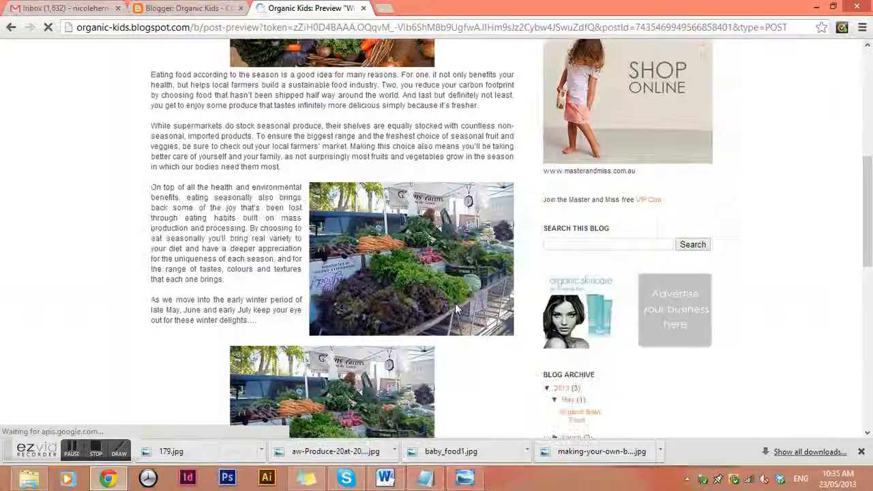
scroll(437, 311, "down", 2)
scroll(418, 334, "up", 3)
scroll(414, 355, "down", 3)
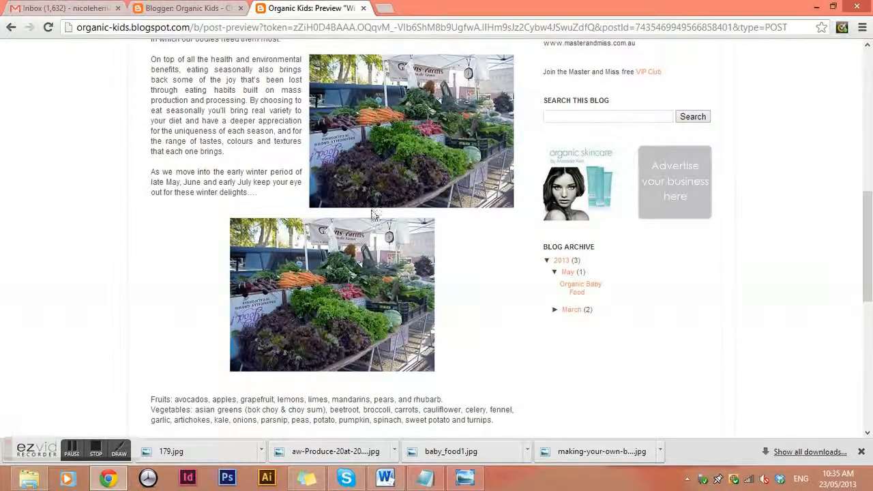
scroll(375, 222, "up", 1)
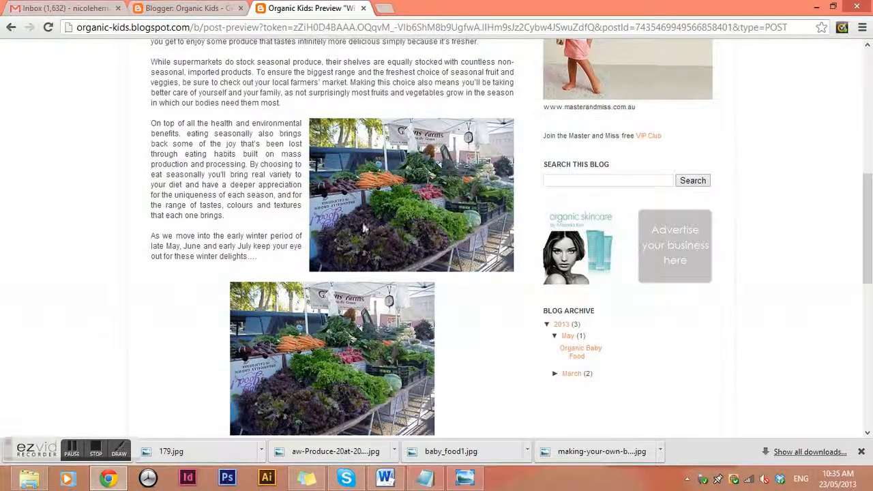
scroll(395, 327, "down", 2)
scroll(399, 332, "up", 4)
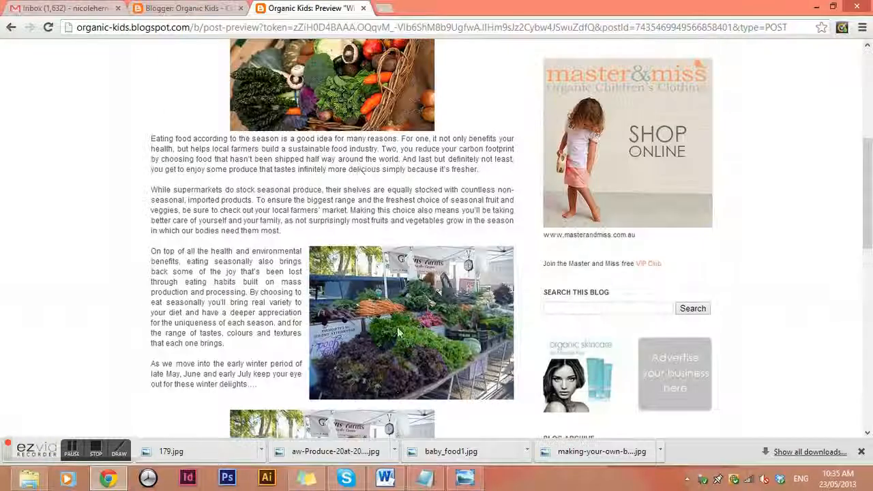
left_click(208, 9)
Delete the upper duplicate farmers market photo from the Winter Produce post.
scroll(416, 260, "up", 2)
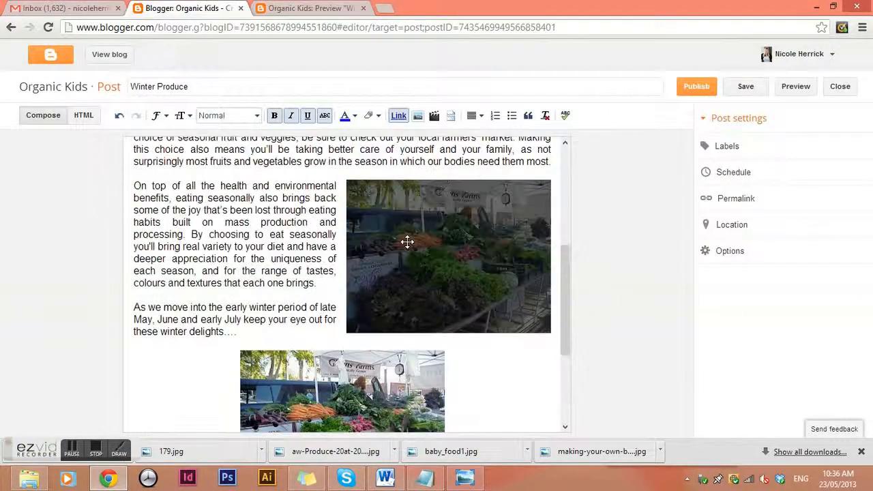
left_click(407, 242)
scroll(447, 321, "down", 2)
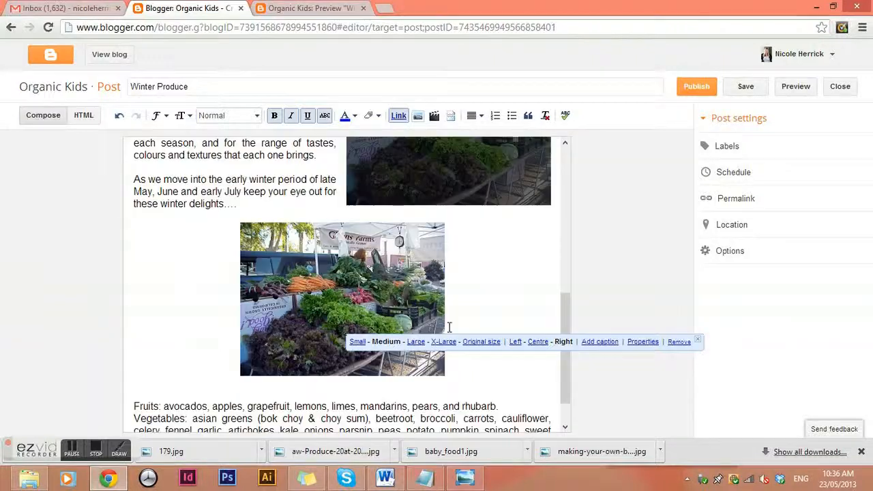
left_click(347, 296)
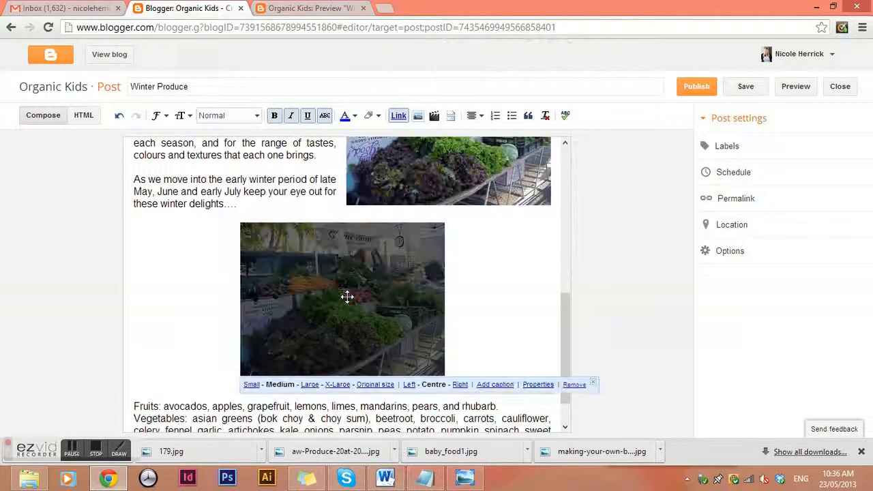
scroll(447, 265, "up", 2)
left_click(451, 266)
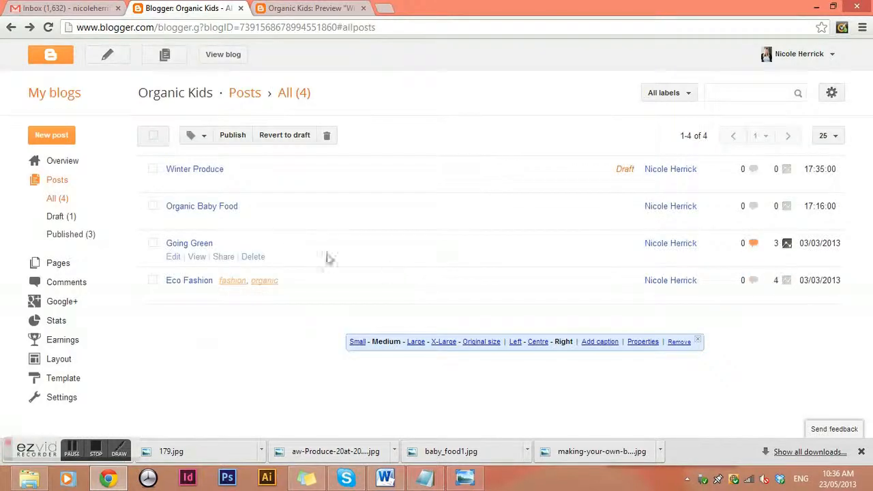
left_click(176, 183)
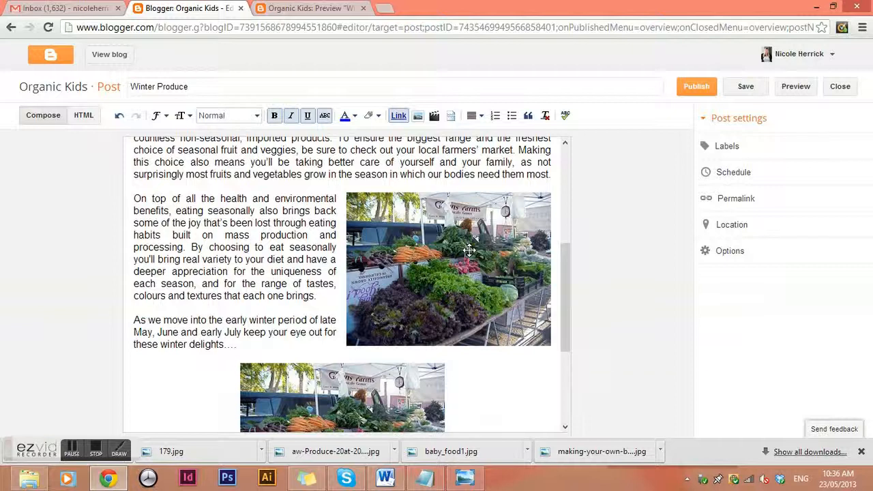
left_click(467, 248)
left_click(679, 356)
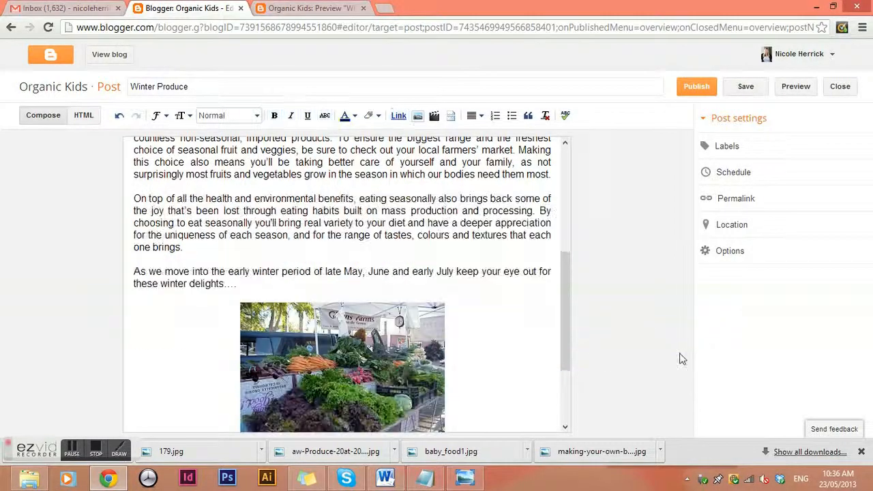
Move the remaining market photo up to float right beside the 'On top of all the health' paragraph.
scroll(512, 345, "down", 2)
left_click(425, 307)
scroll(425, 308, "up", 2)
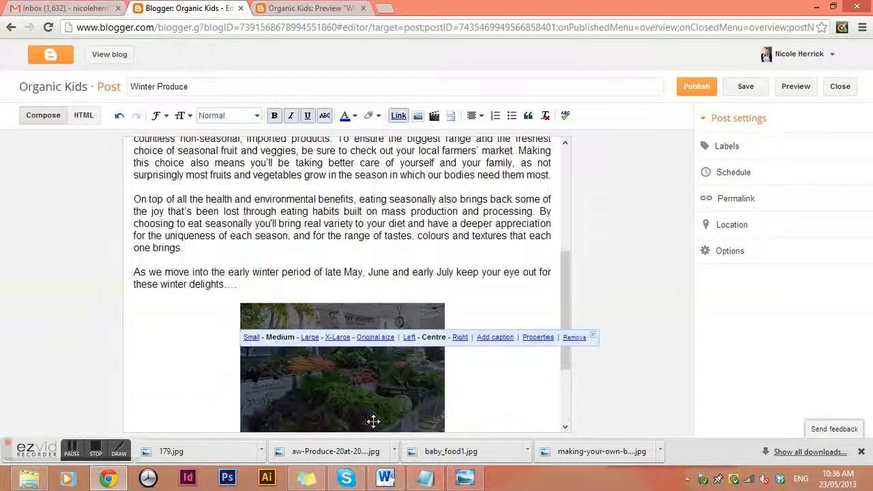
left_click_drag(361, 376, 474, 244)
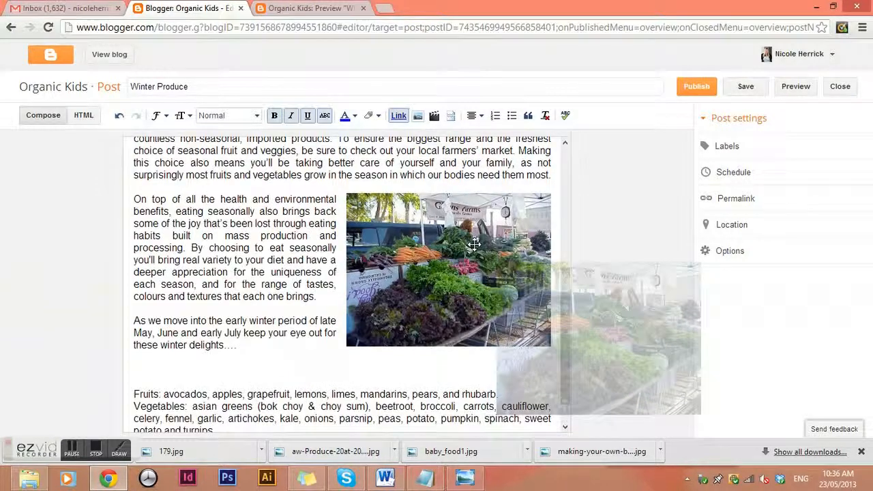
left_click(476, 245)
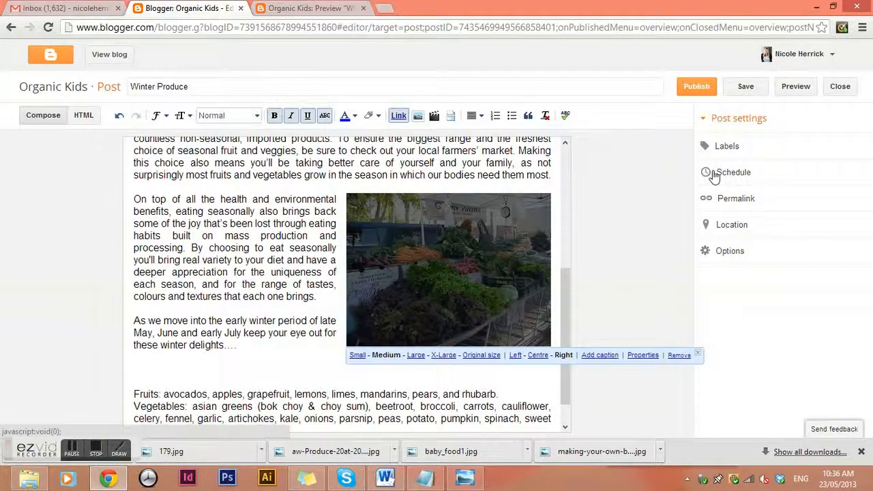
Preview the post to confirm a single floated market photo, then return to the editor.
left_click(787, 90)
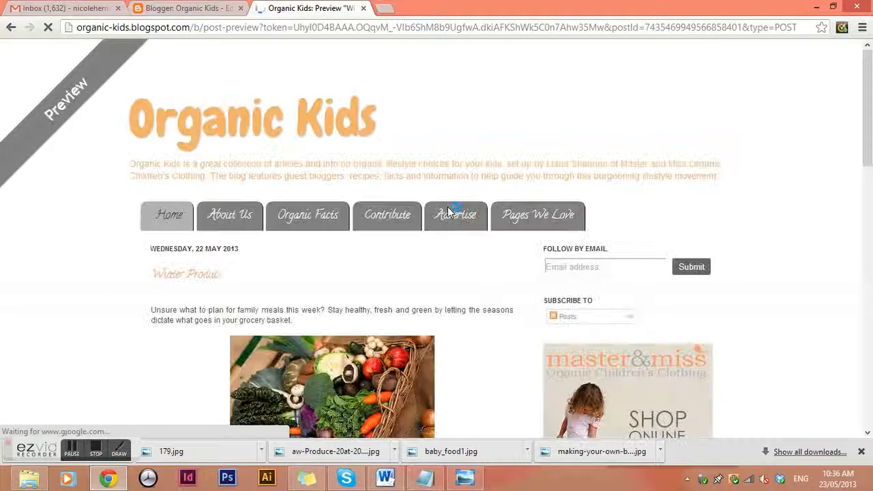
scroll(451, 207, "down", 6)
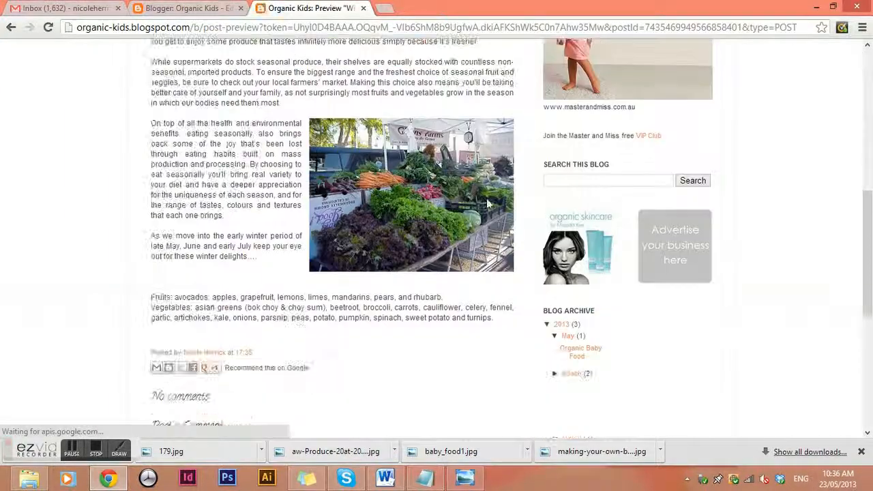
scroll(487, 198, "up", 3)
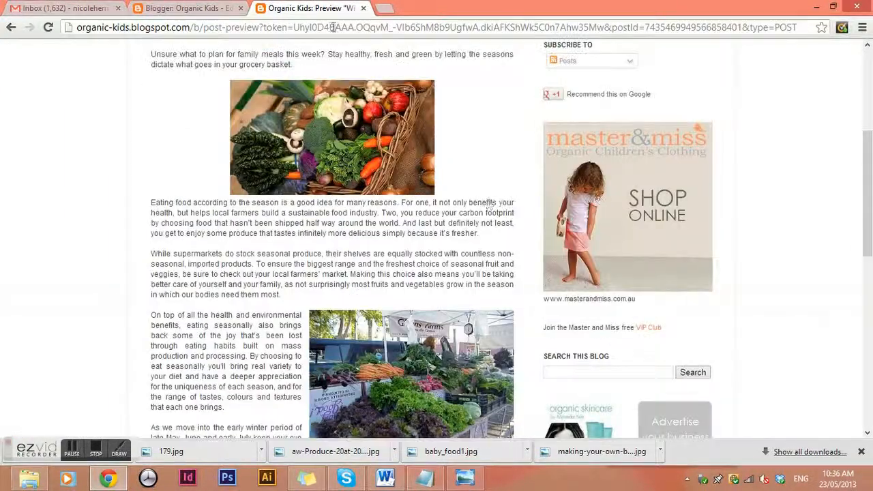
left_click(198, 13)
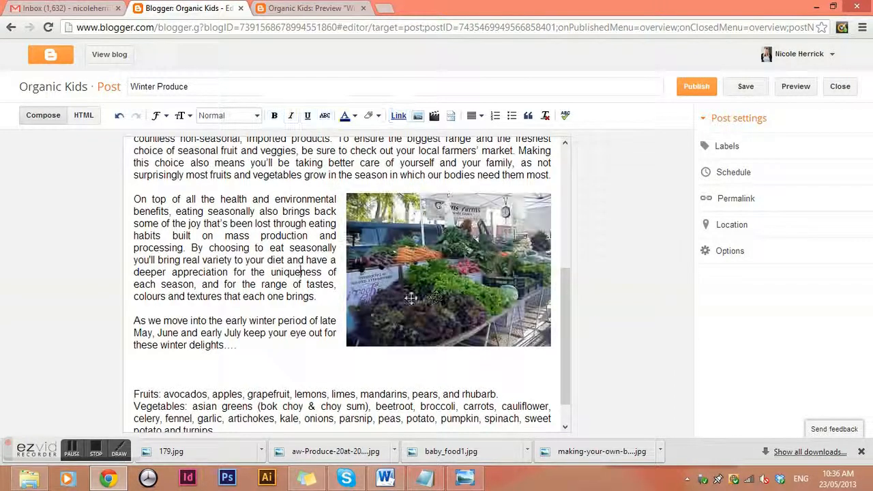
Caption the market photo, urging readers to visit markets for great organic seasonal produce.
left_click(455, 285)
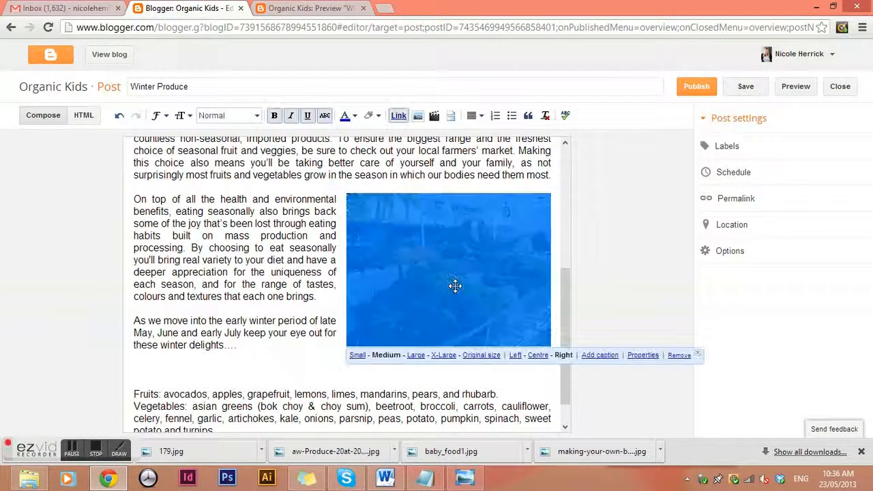
left_click(599, 356)
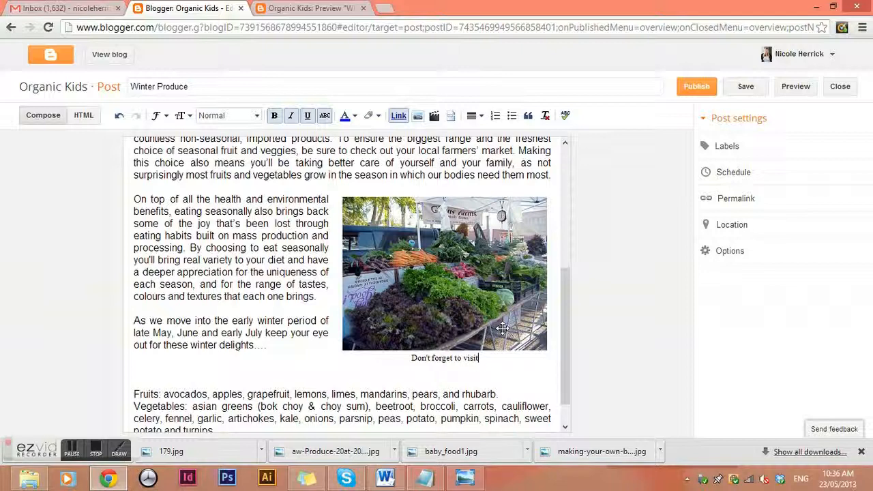
type("marget")
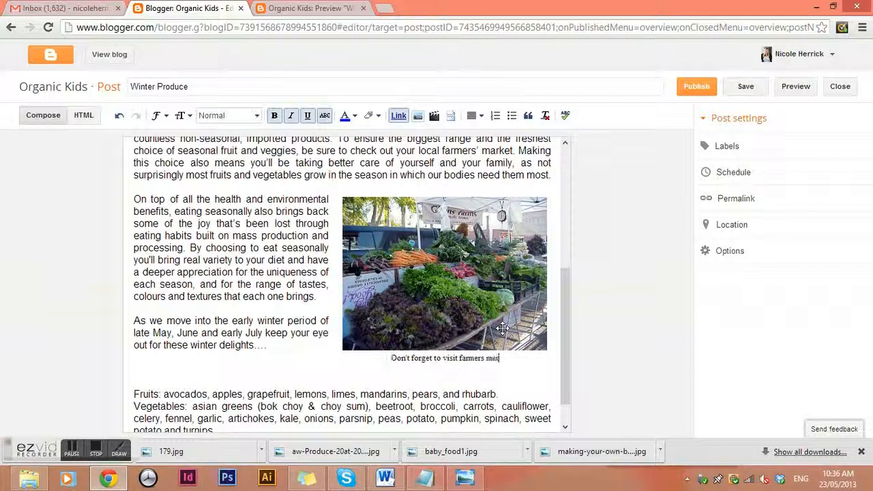
key("BackSpace")
key("BackSpace")
key("BackSpace")
type("kets for great og")
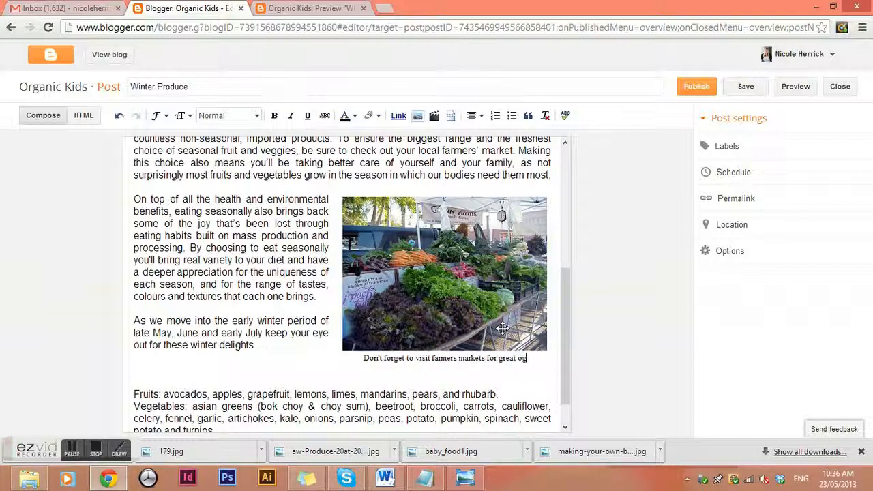
key("BackSpace")
type("rg")
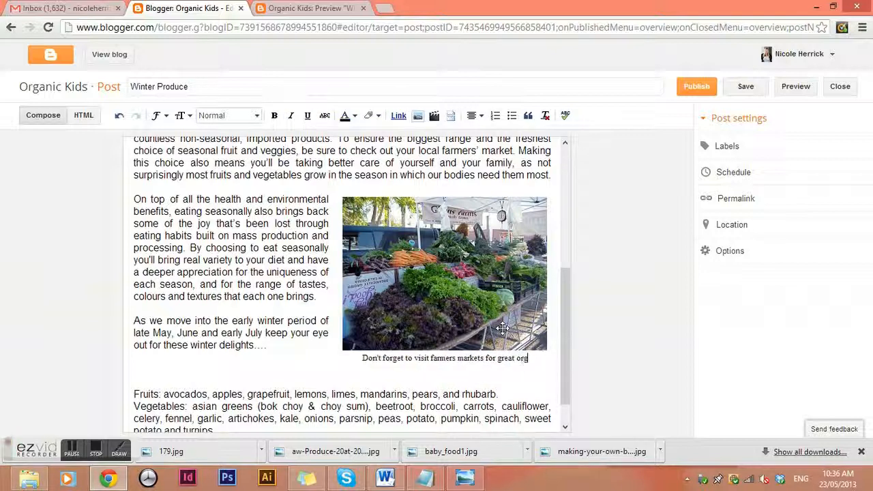
type("anic s")
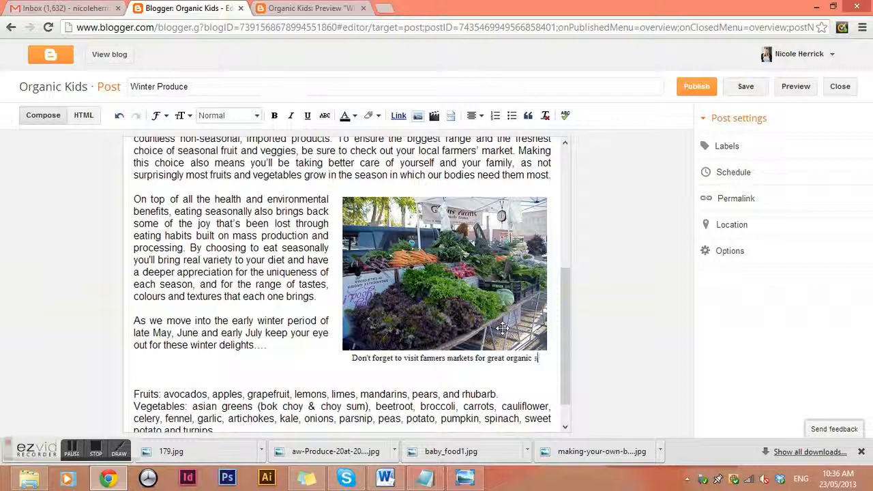
type("easonal produce.")
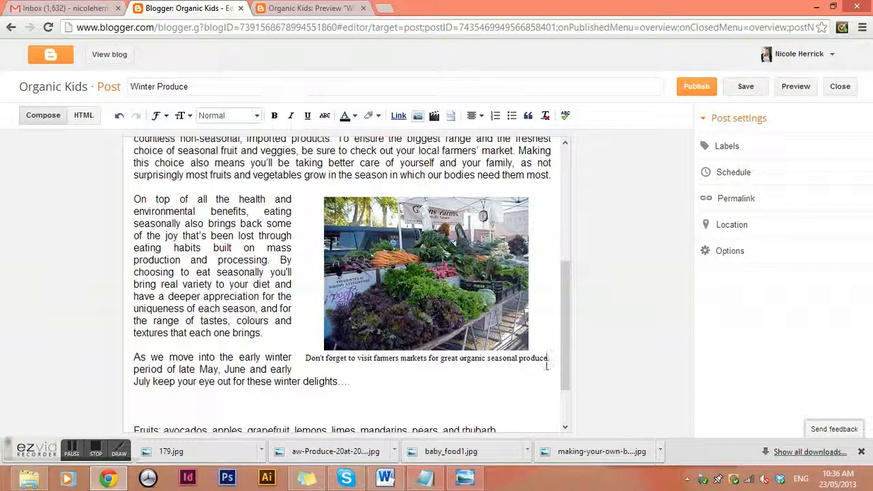
Set the market photo caption in Arial and check it in the preview.
left_click_drag(547, 358, 307, 361)
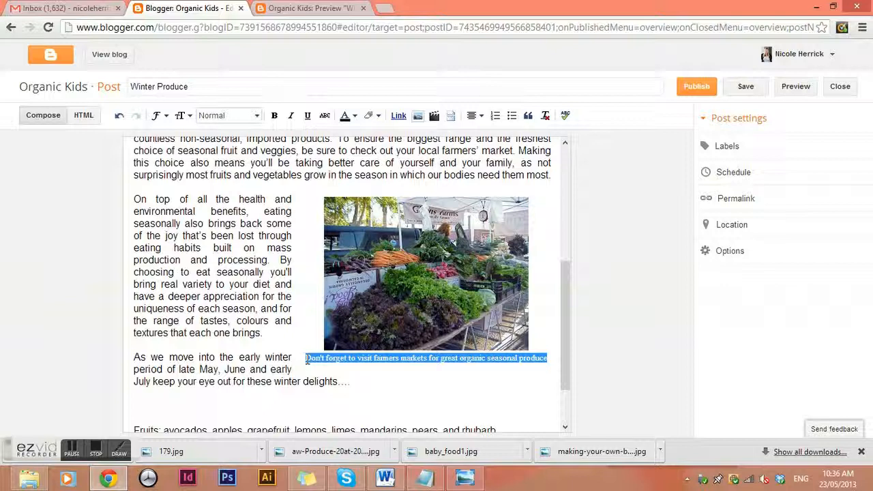
left_click(160, 115)
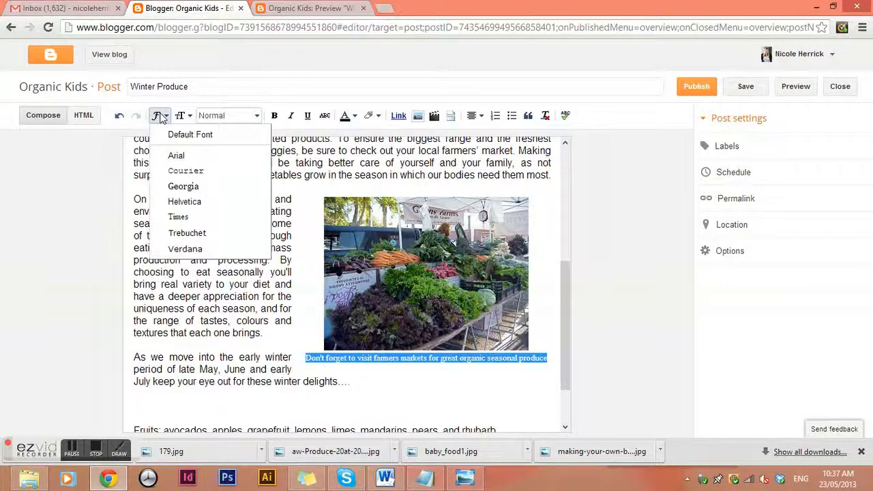
left_click(175, 156)
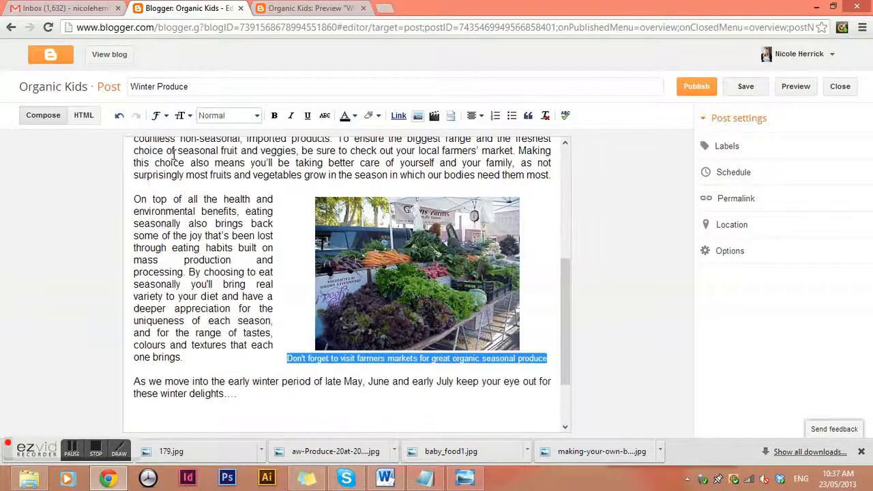
left_click(795, 87)
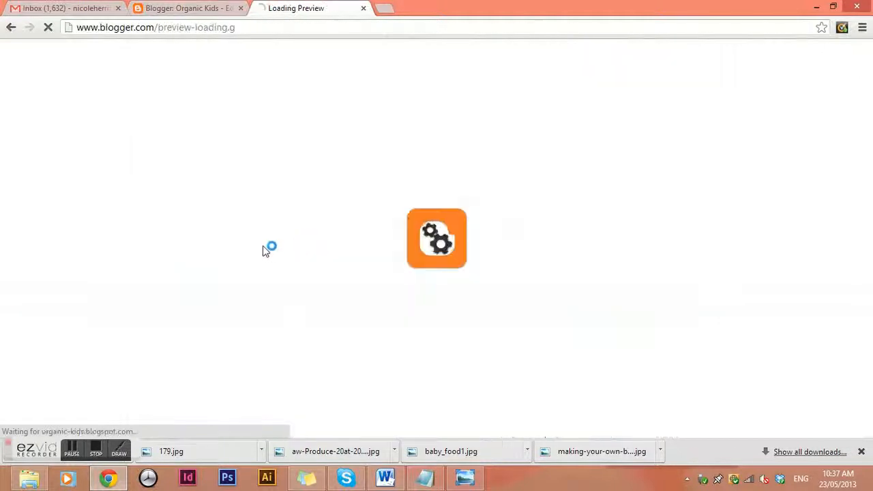
scroll(515, 298, "down", 9)
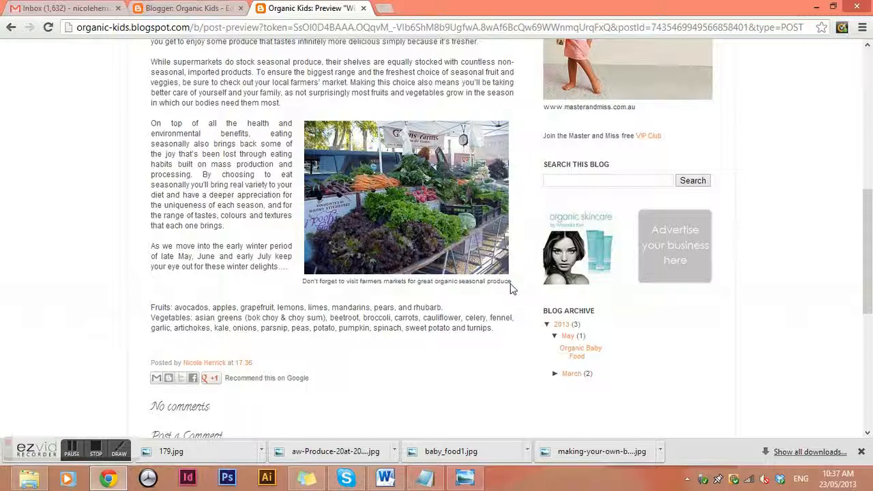
left_click(197, 9)
scroll(356, 234, "down", 3)
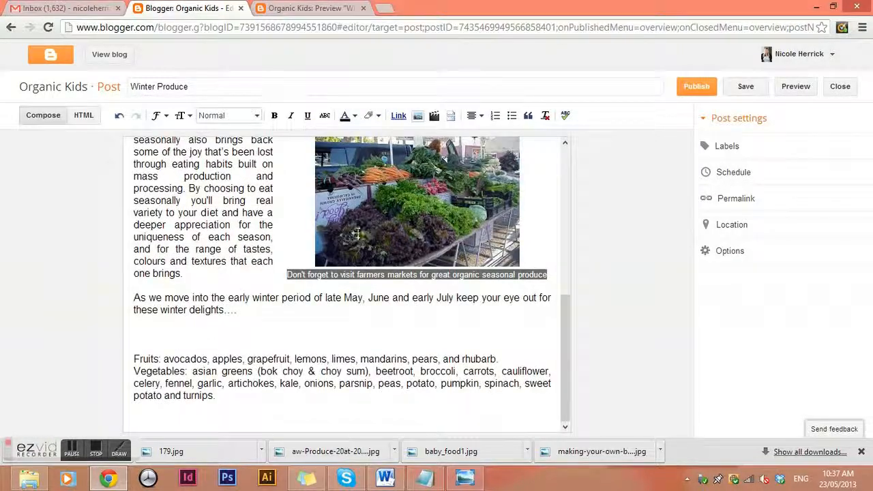
Add a new line below the vegetables list and upload the _DSC4954 photo through Insert image.
left_click(237, 396)
key("Return")
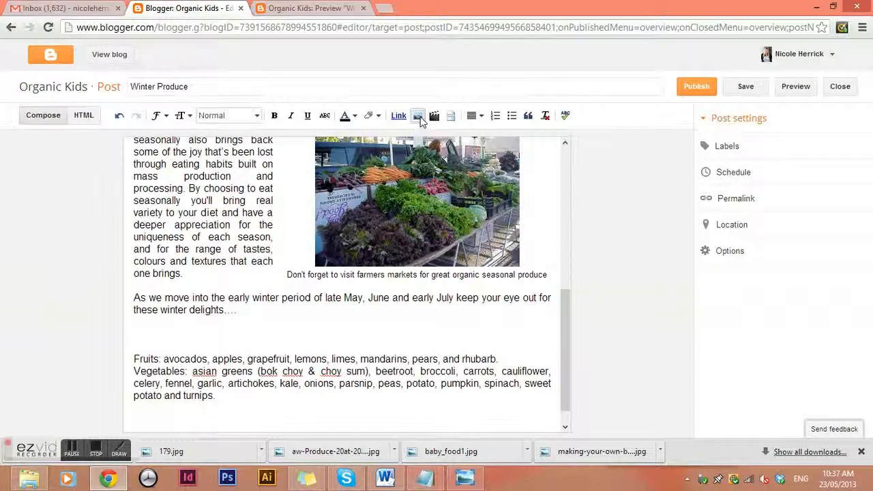
left_click(418, 115)
left_click(326, 123)
left_click(492, 208)
left_click(686, 400)
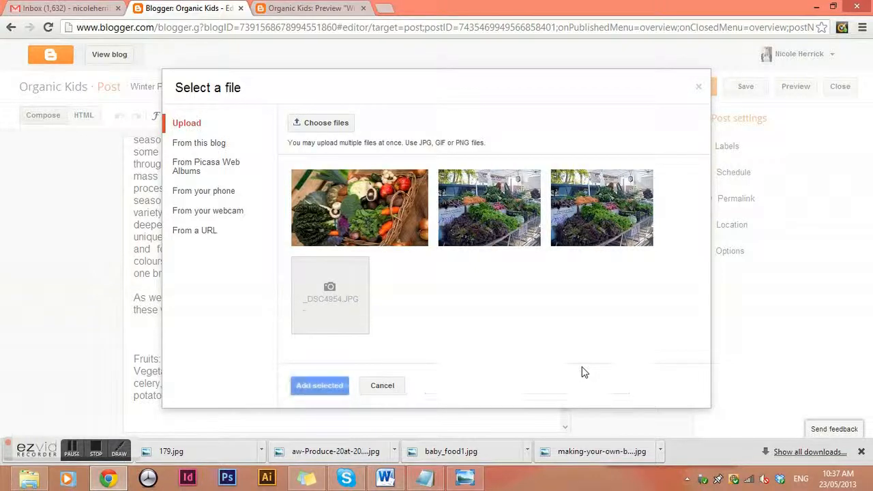
Rename the toast photo file to 'Advocado on toast' and upload it again.
left_click(348, 291)
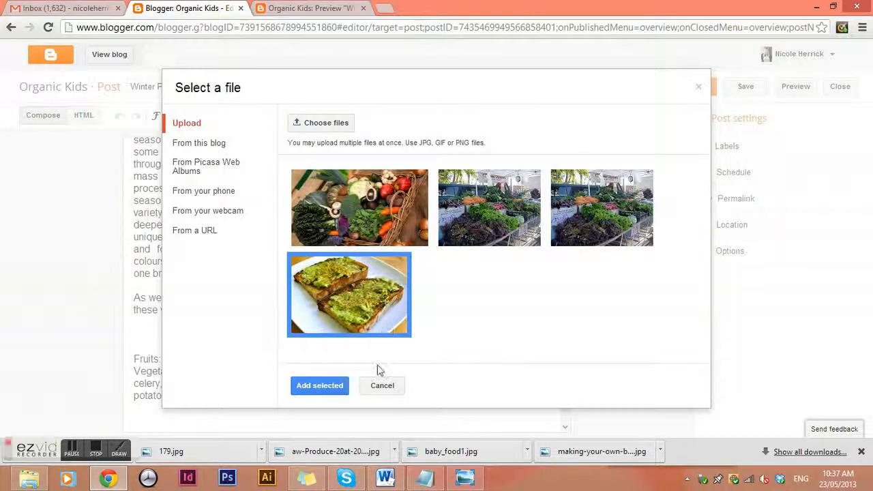
right_click(372, 297)
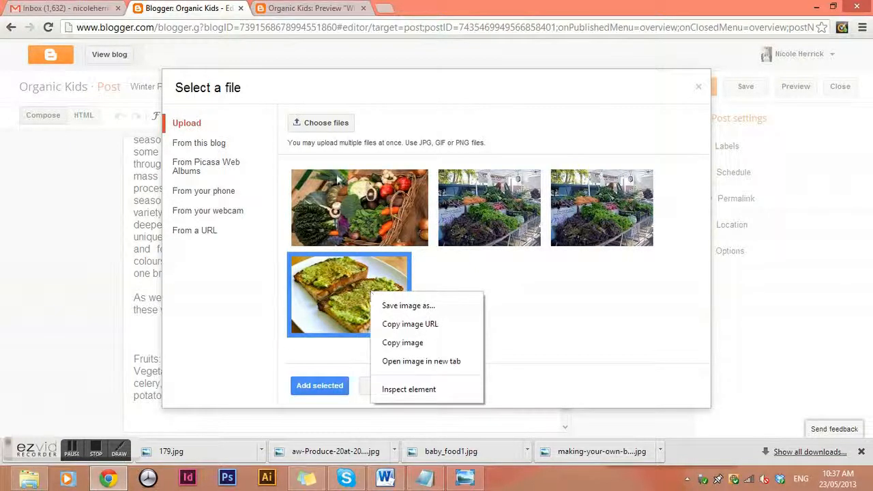
left_click(326, 148)
left_click(498, 232)
left_click(506, 236)
type("Advocado on toast")
key("Return")
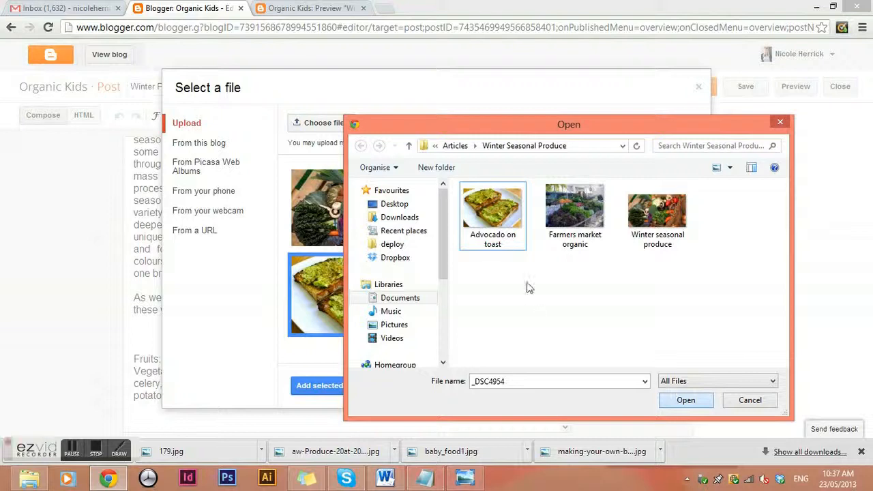
left_click(517, 247)
left_click(683, 400)
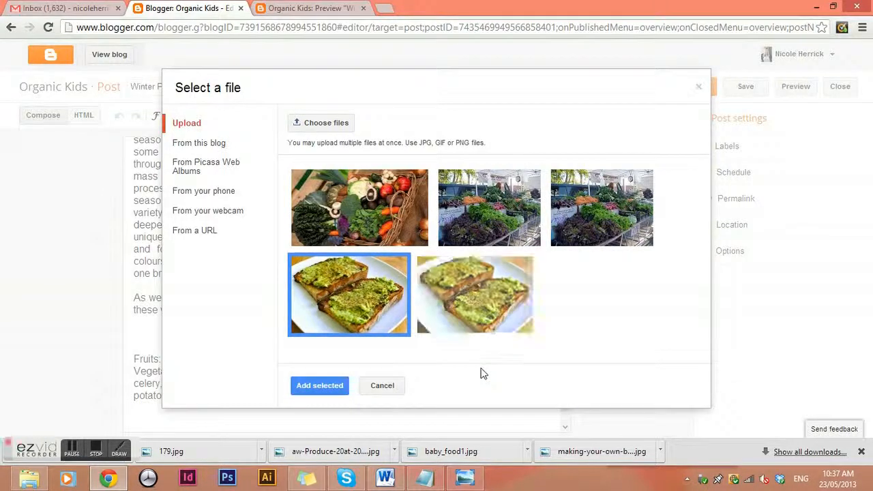
Select only the 'Advocado on toast' photo and insert it below the produce lists.
left_click(520, 221)
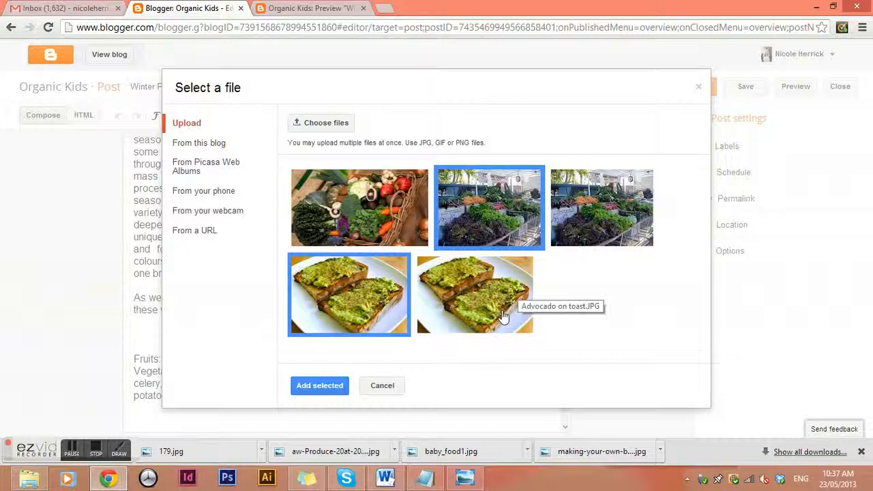
left_click(402, 216)
left_click(393, 293)
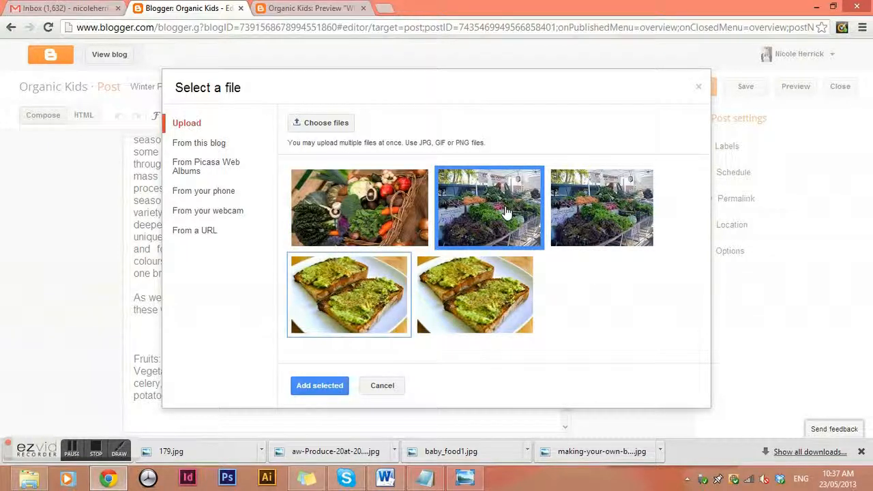
left_click(506, 213)
left_click(505, 300)
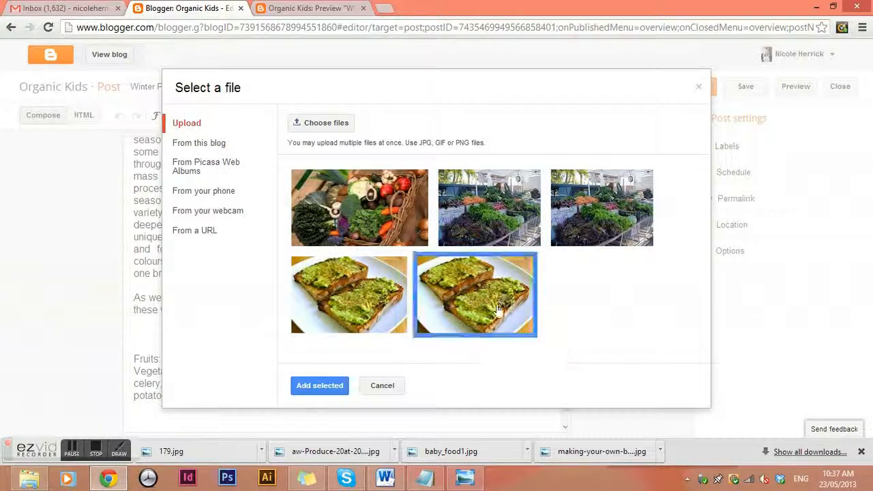
left_click(326, 386)
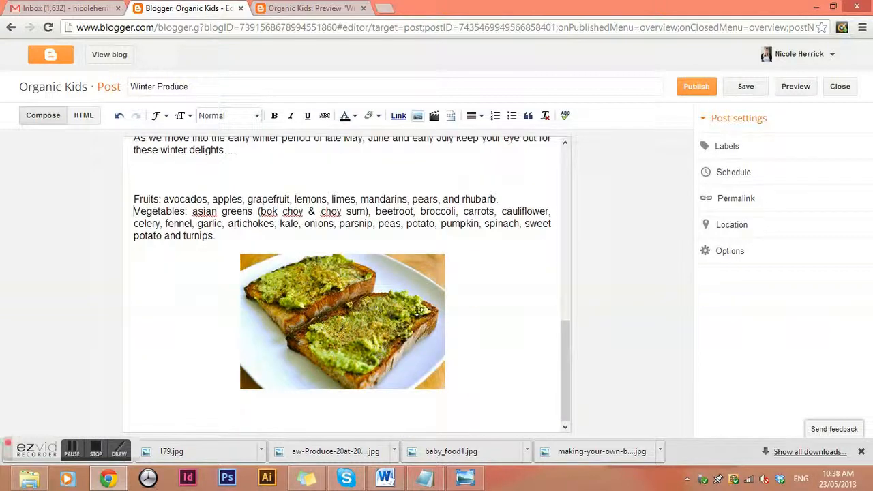
left_click(382, 298)
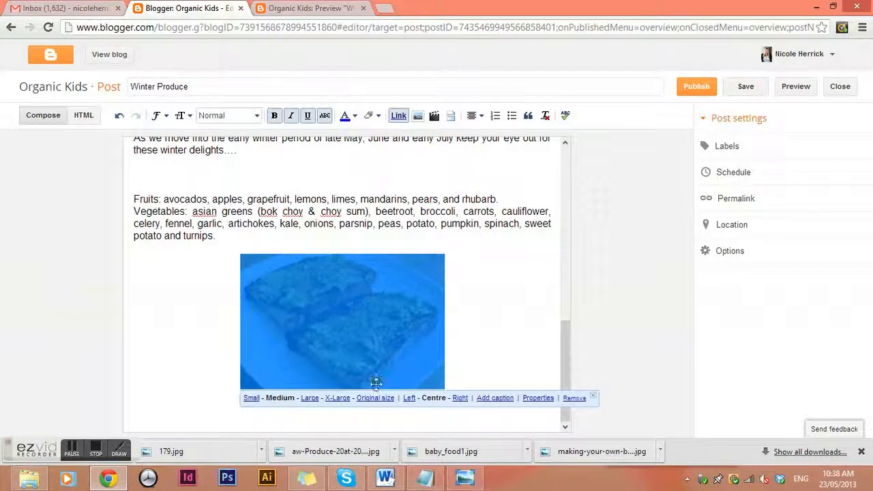
Type the caption 'How easy and delicious is avocado on toast!' under the toast image, fixing typos.
left_click(498, 399)
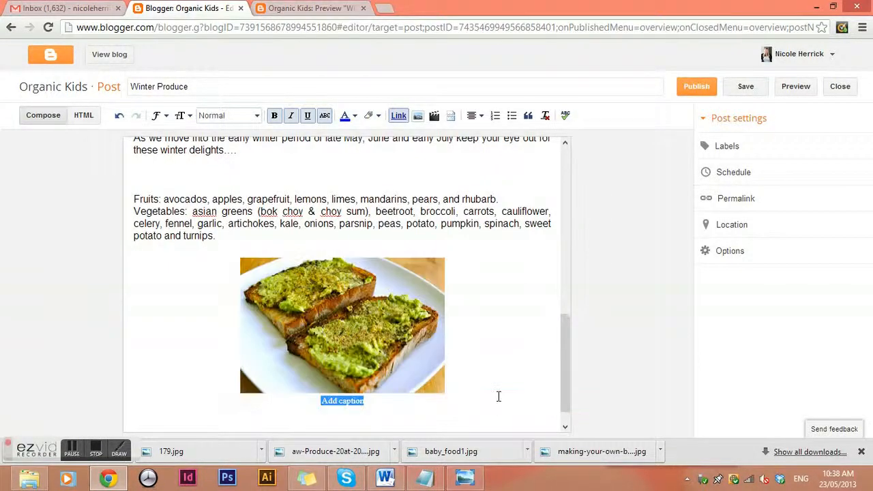
type("HOw")
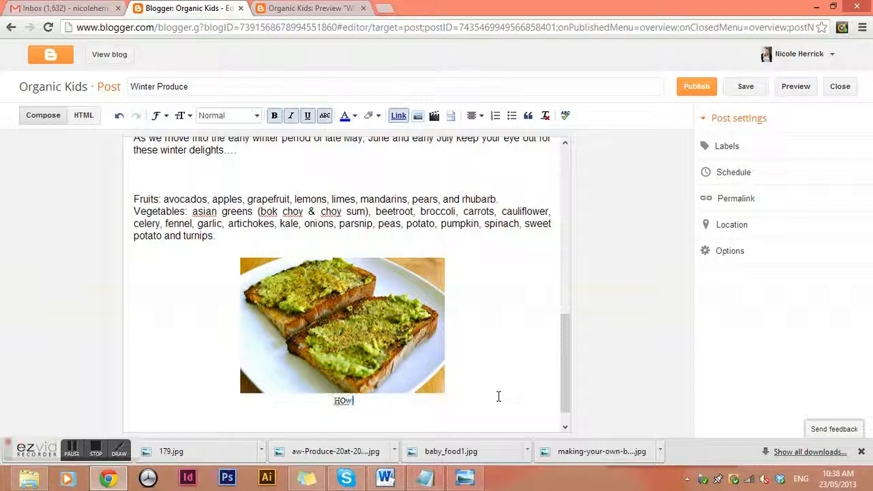
type(" easy")
key("BackSpace")
key("BackSpace")
type("ow easy is")
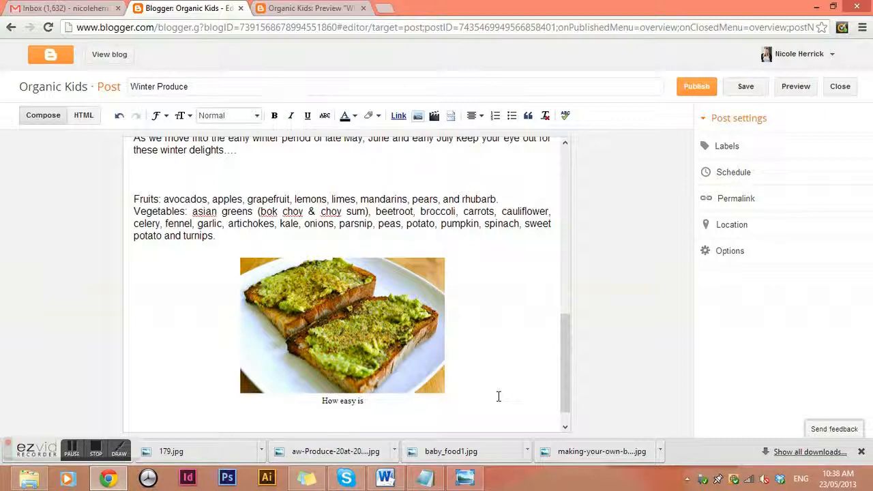
type(" avacoda on toast")
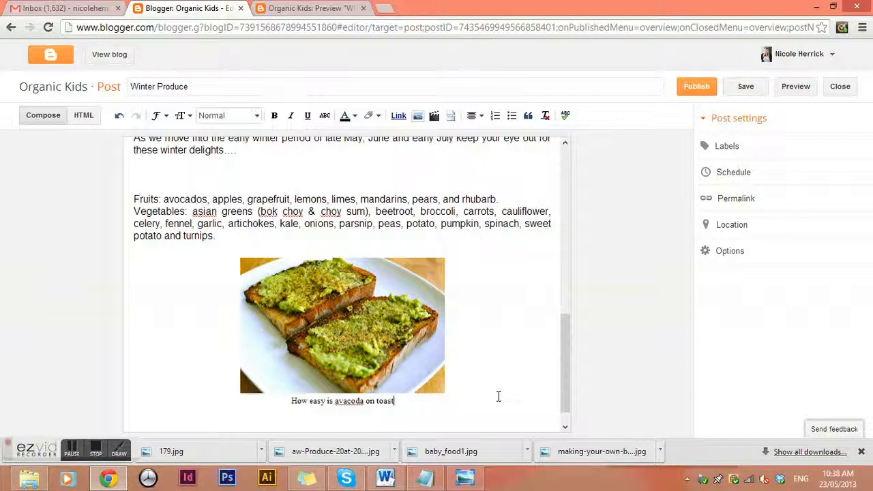
type("!")
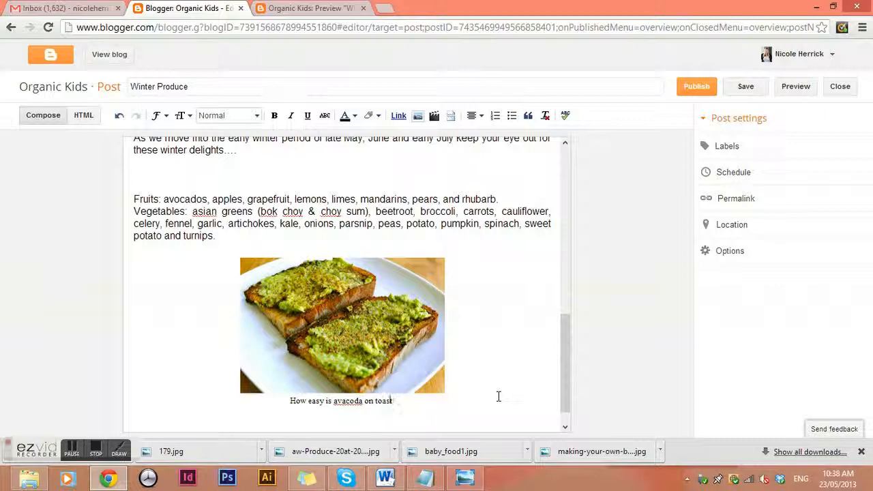
key("BackSpace")
type("o")
key("BackSpace")
type("oc")
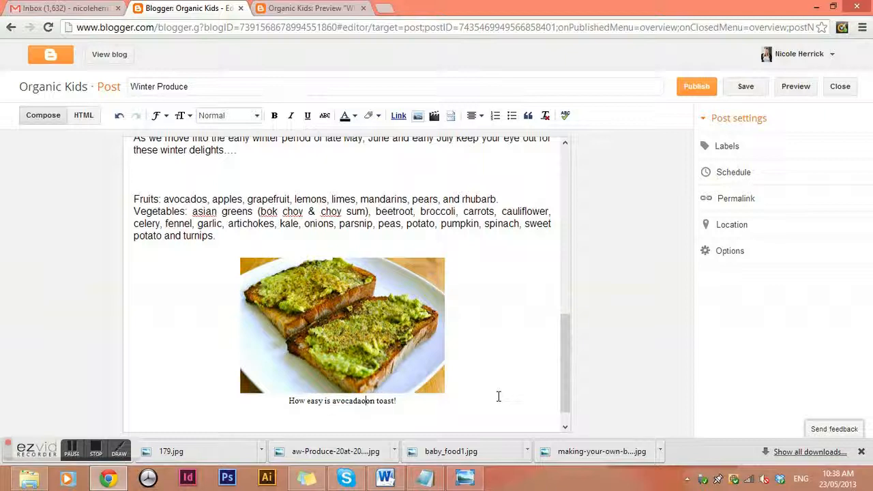
key("BackSpace")
key("Right")
type("easy")
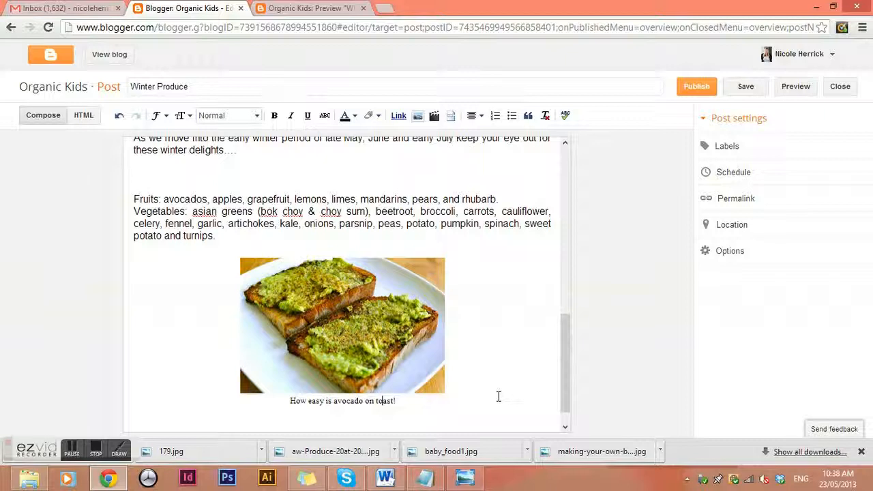
type(" and delicipou")
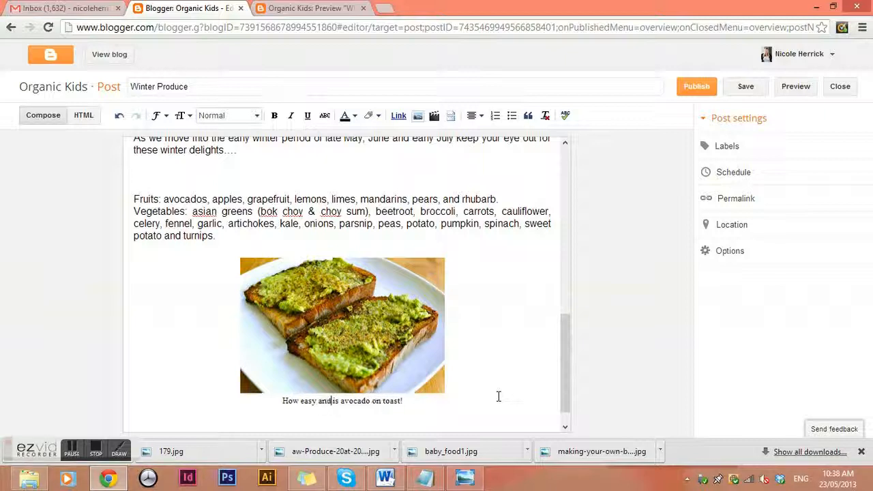
type("s")
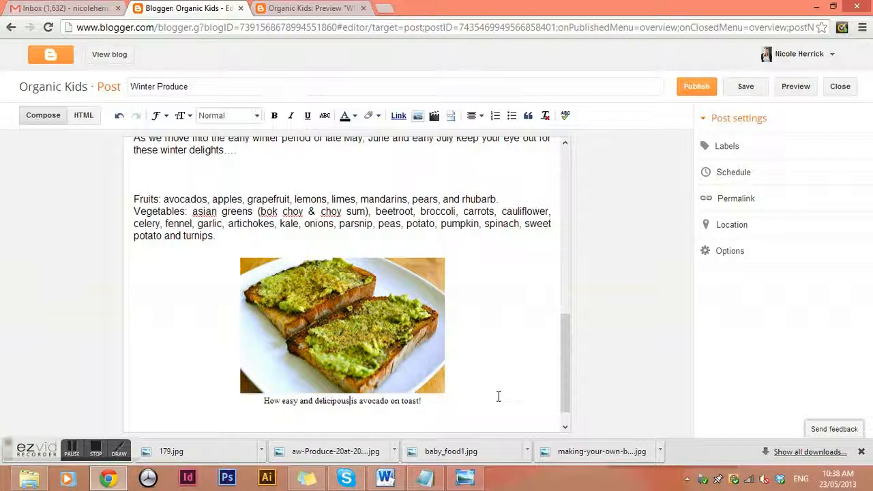
key("BackSpace")
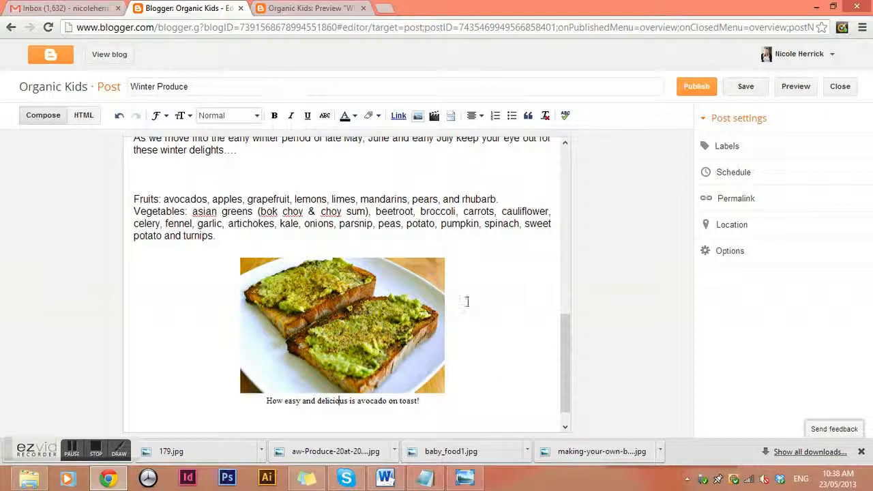
Set the toast image caption's font to Arial.
left_click_drag(424, 402, 264, 402)
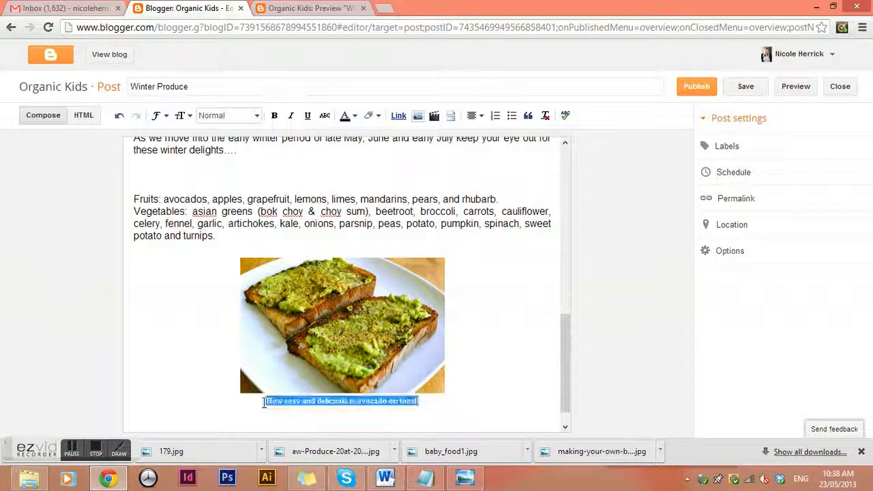
left_click(159, 115)
left_click(176, 156)
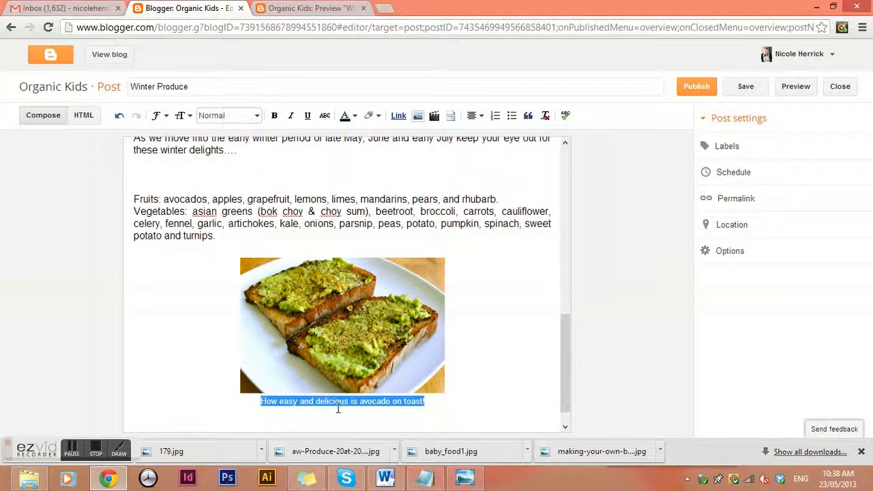
left_click(348, 403)
left_click(795, 86)
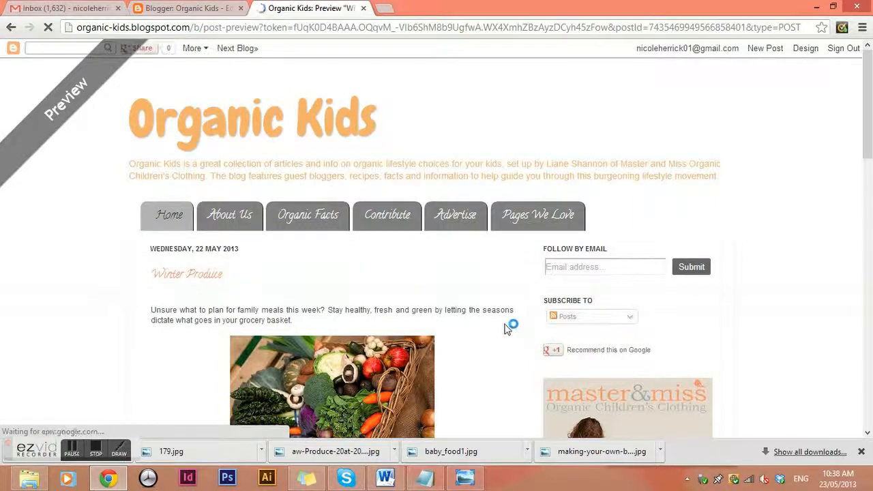
scroll(507, 327, "down", 3)
scroll(374, 286, "down", 6)
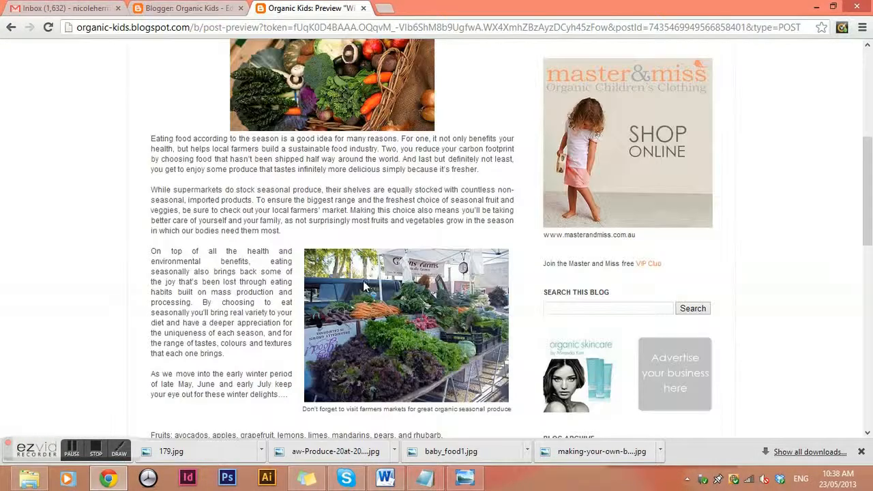
scroll(344, 283, "up", 10)
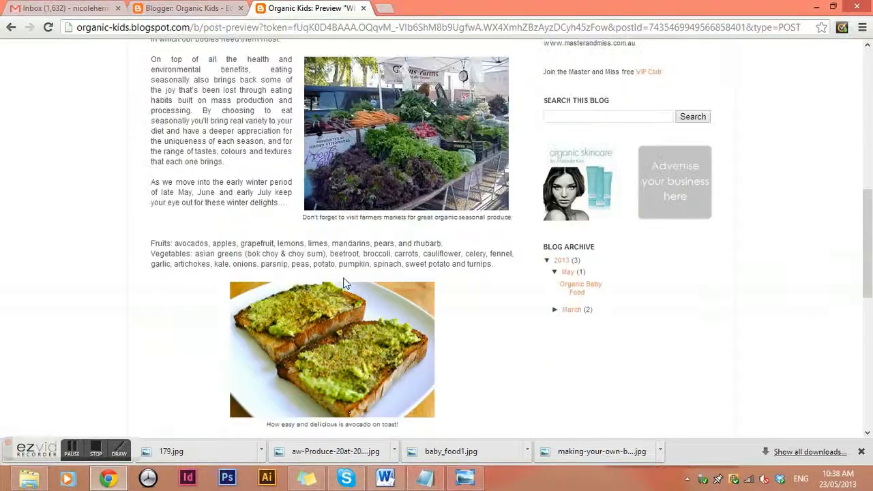
left_click(184, 8)
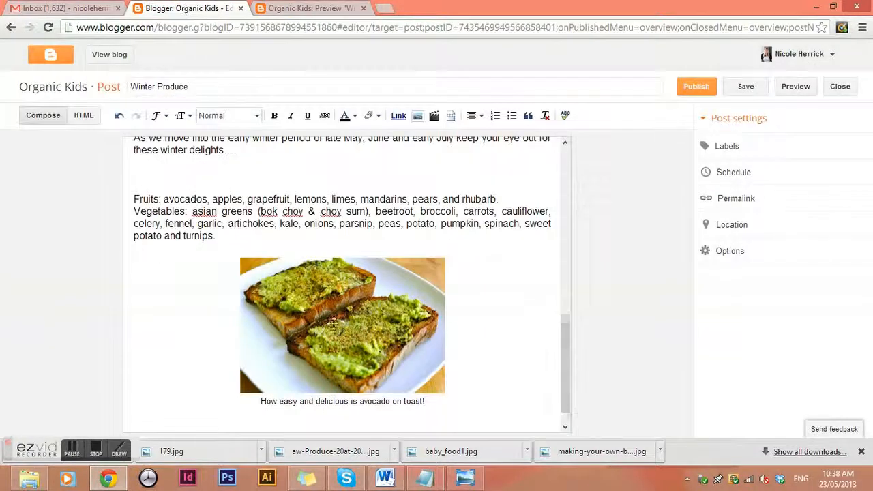
scroll(198, 387, "down", 1)
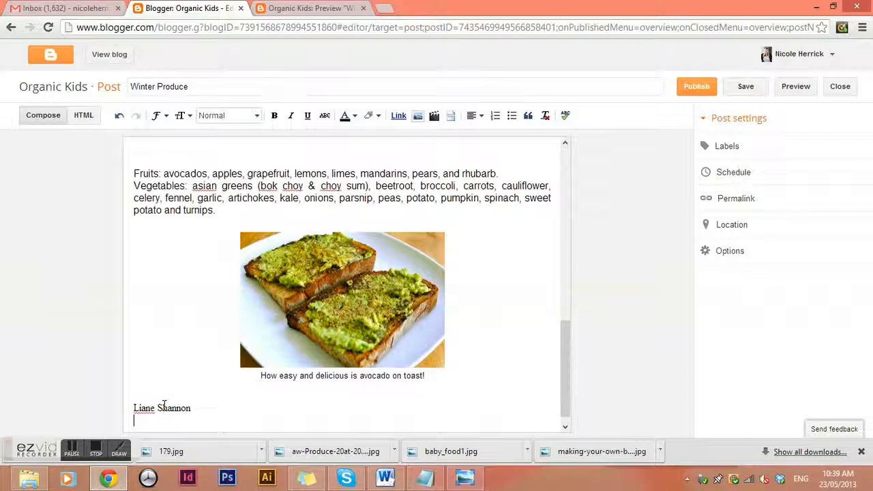
type("ter and Miss - Organic Children's Clt")
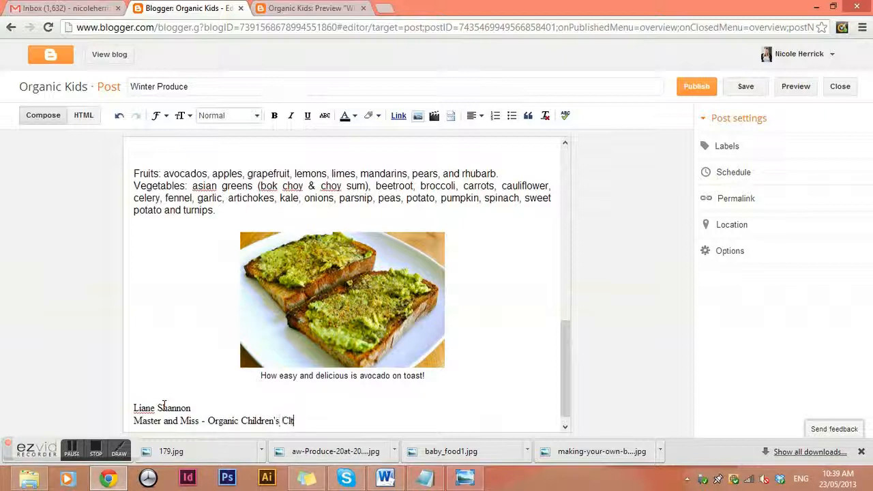
key("BackSpace")
type("othing")
key("Return")
type("www.")
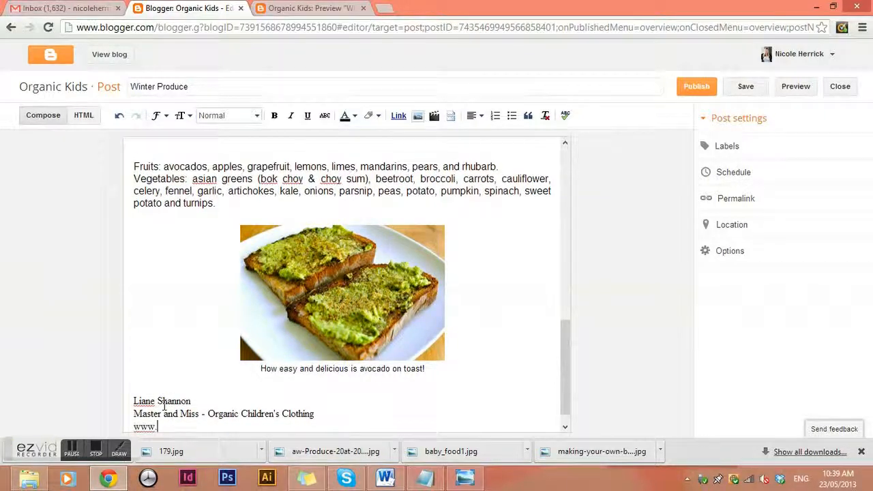
type("masterandmiss.com.au")
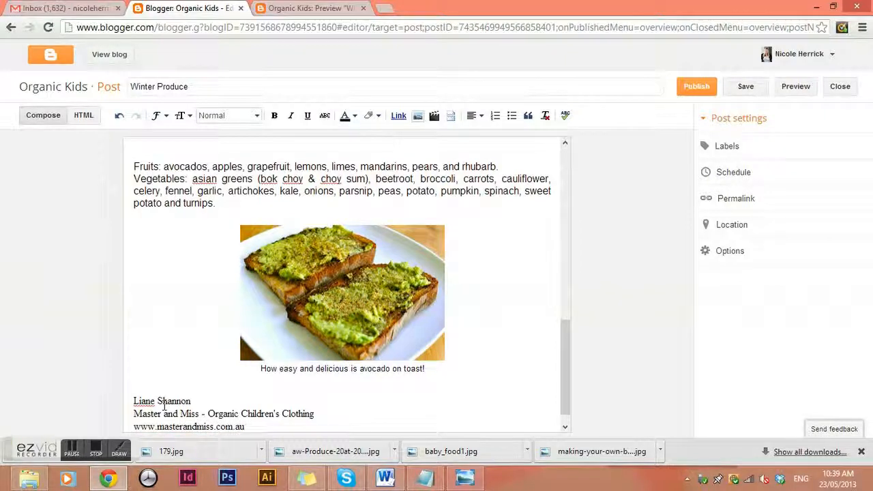
scroll(215, 395, "down", 1)
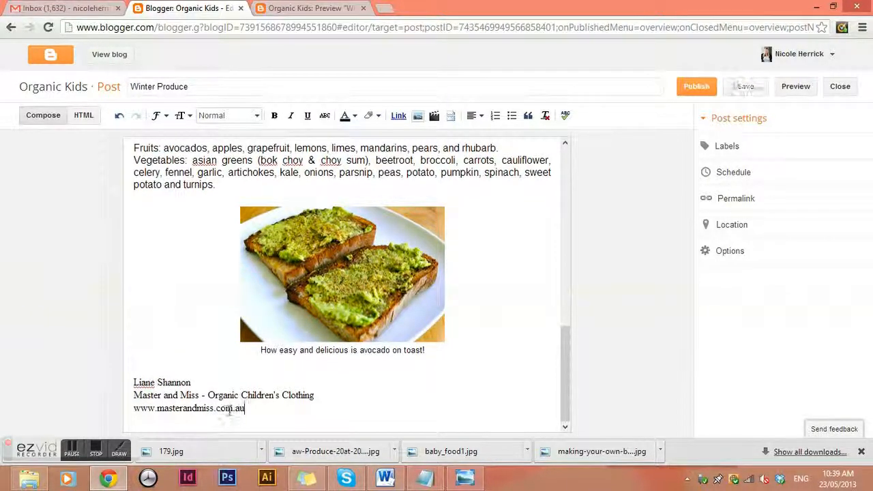
left_click_drag(246, 408, 117, 383)
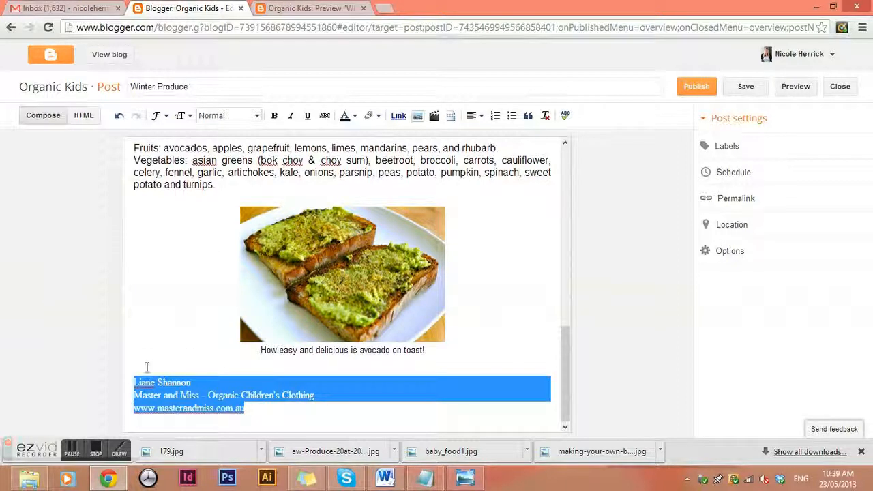
Set the signature in Arial and make the 'Master and Miss - Organic Children's Clothing' line bold.
left_click(157, 116)
left_click(172, 156)
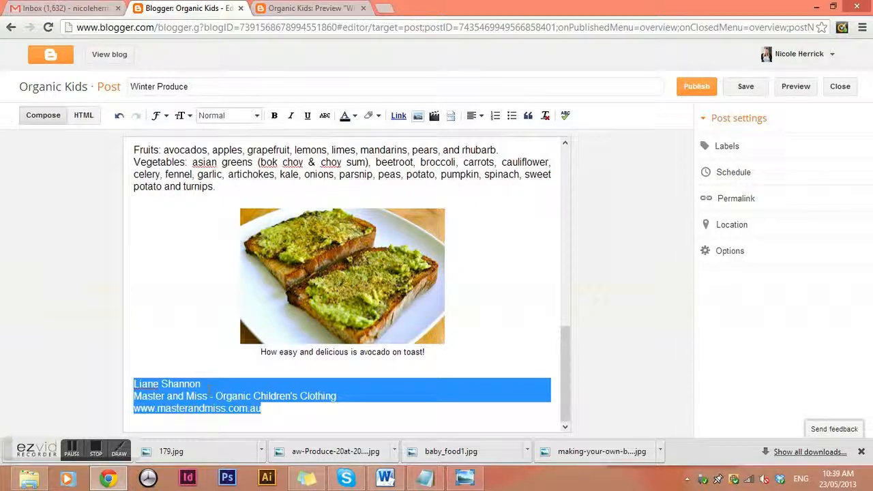
left_click(209, 387)
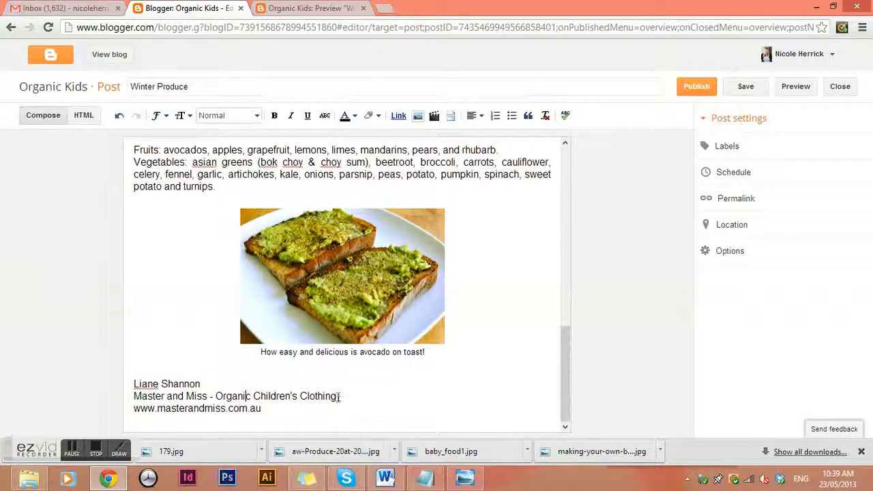
left_click_drag(339, 396, 72, 398)
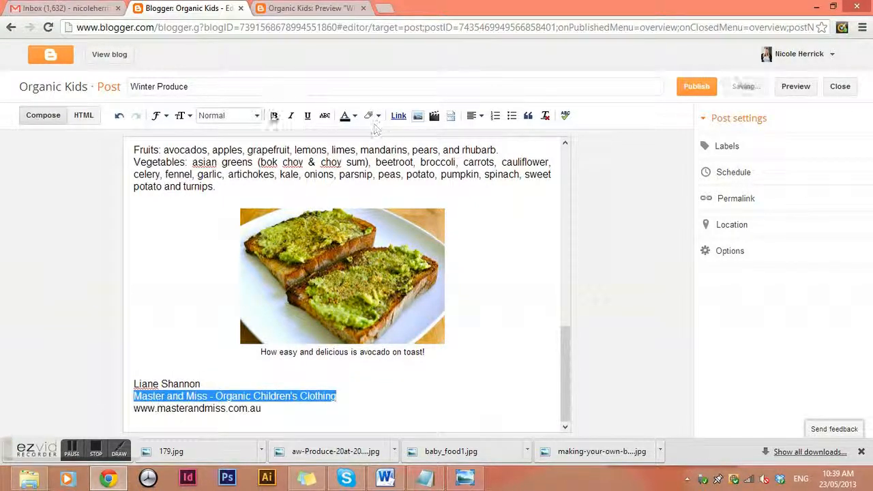
left_click(274, 116)
left_click(221, 409)
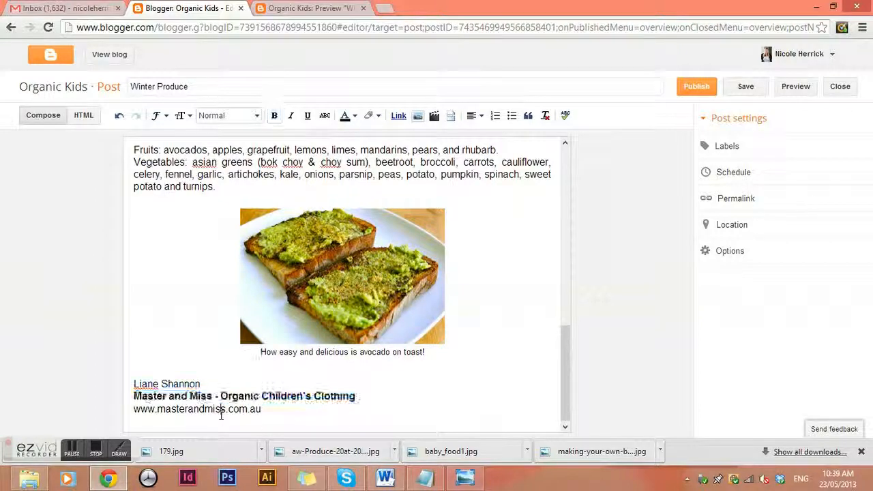
left_click_drag(266, 409, 127, 414)
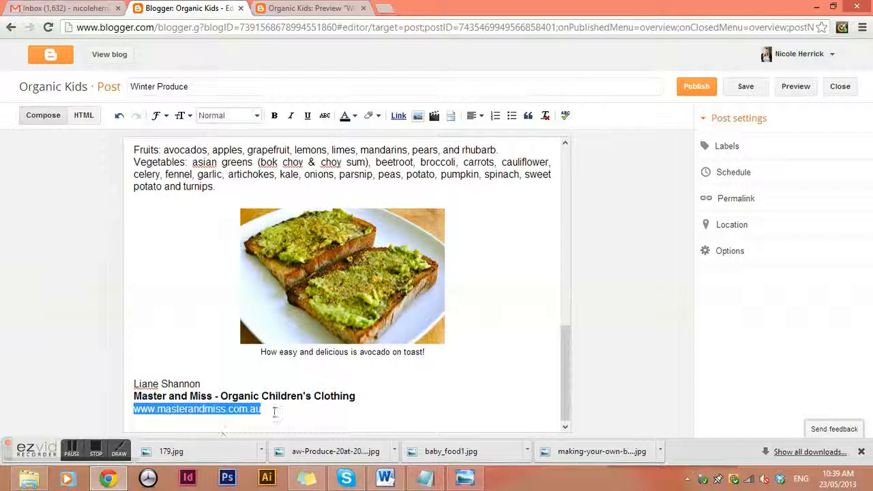
left_click(398, 115)
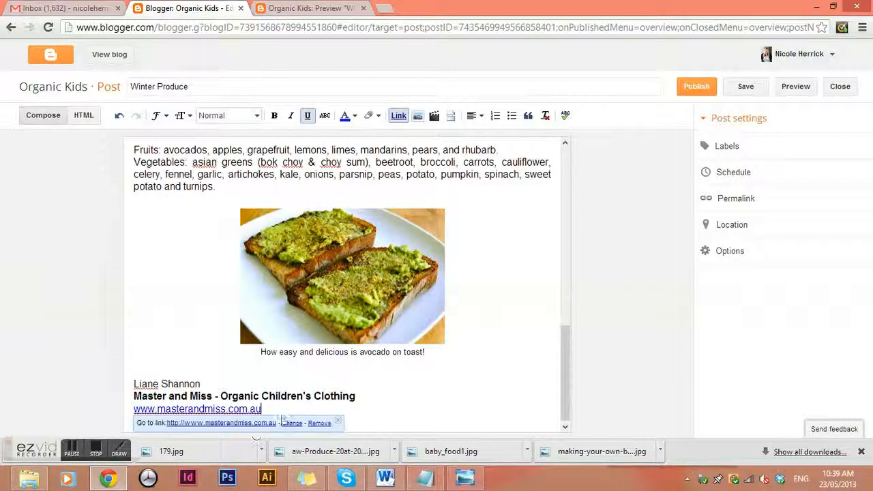
left_click(310, 399)
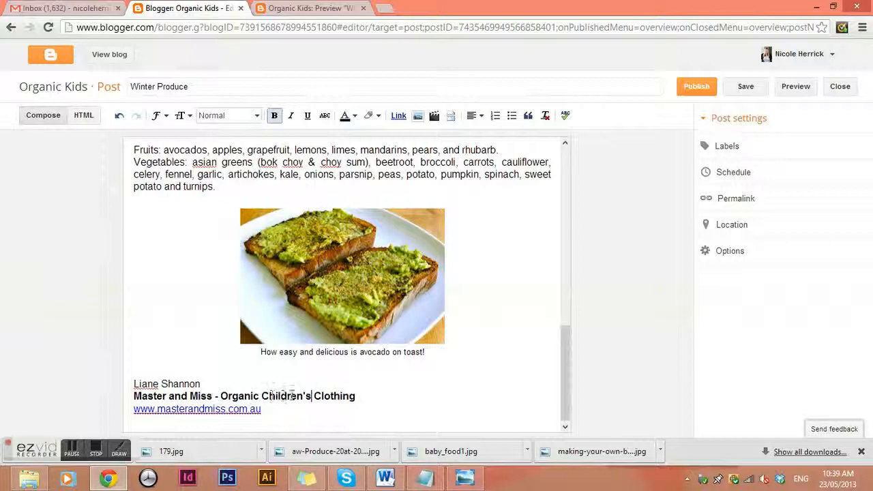
left_click_drag(357, 397, 135, 395)
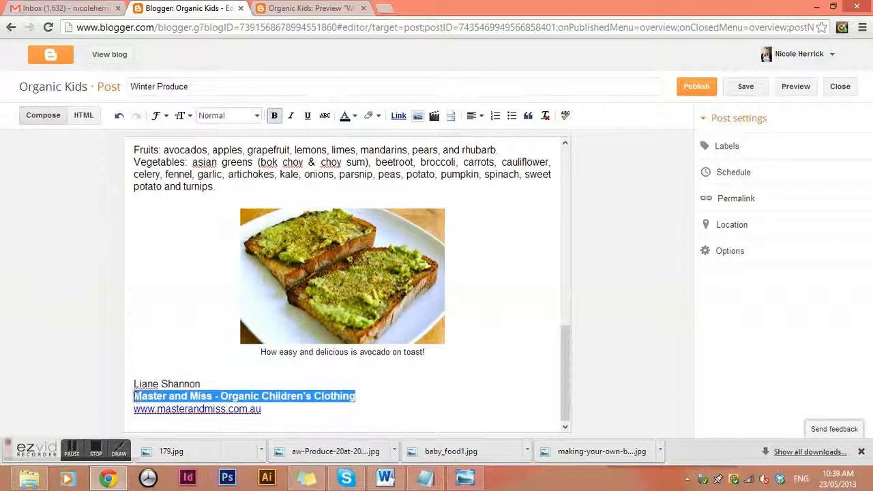
left_click_drag(212, 397, 133, 397)
left_click(399, 115)
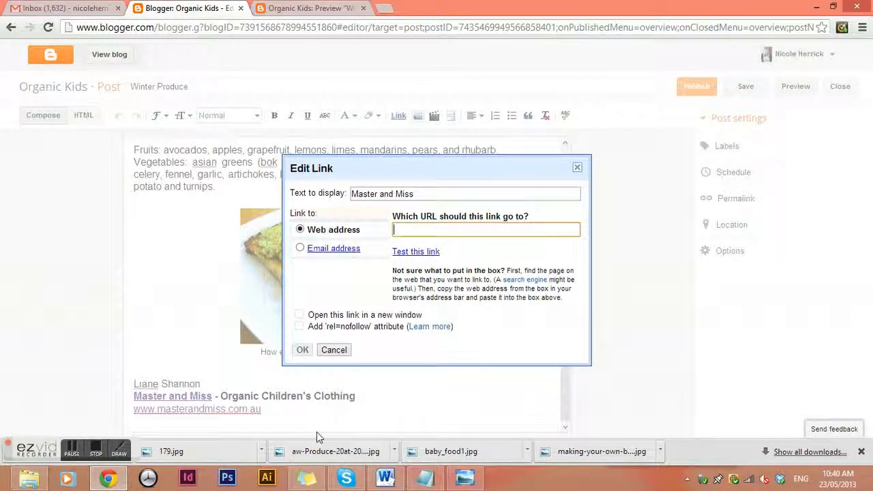
left_click(334, 350)
left_click(354, 400)
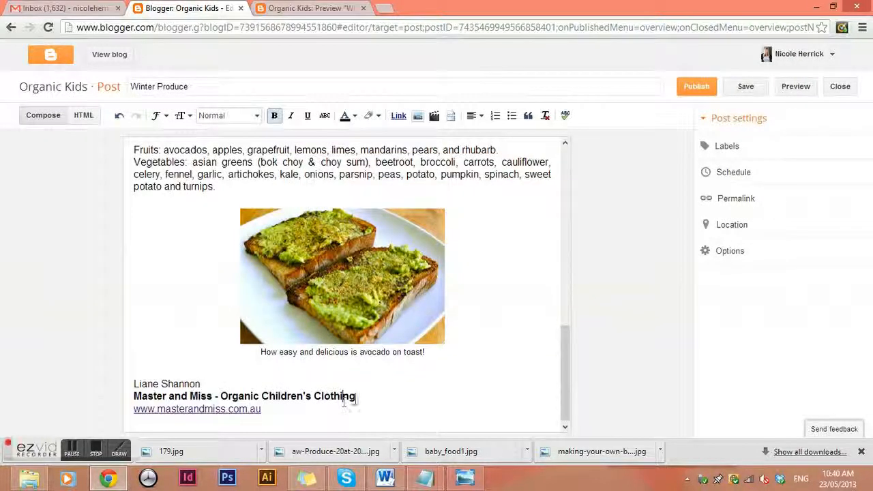
scroll(512, 376, "up", 1)
scroll(524, 366, "down", 1)
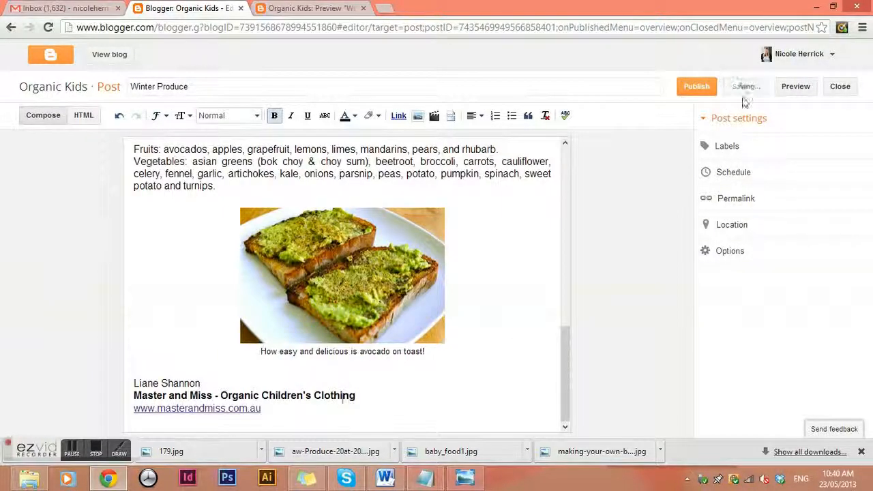
Publish the Winter Produce post and close the preview tab.
left_click(707, 92)
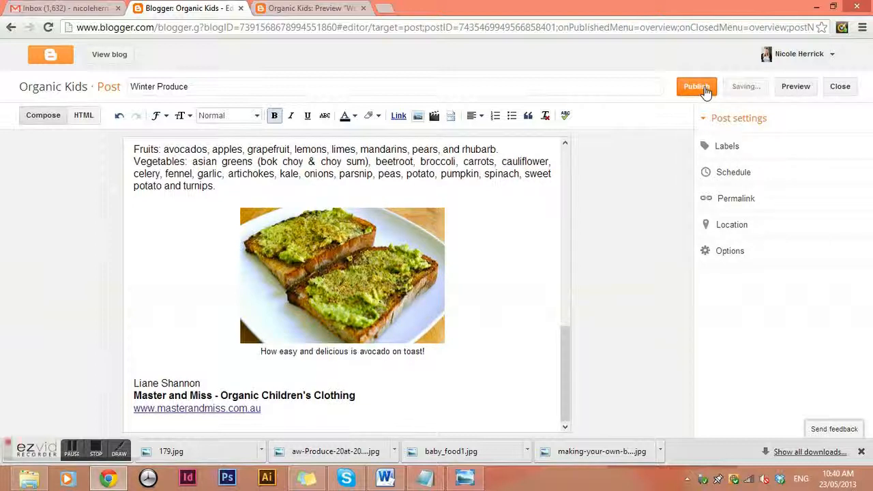
left_click(320, 11)
left_click(365, 9)
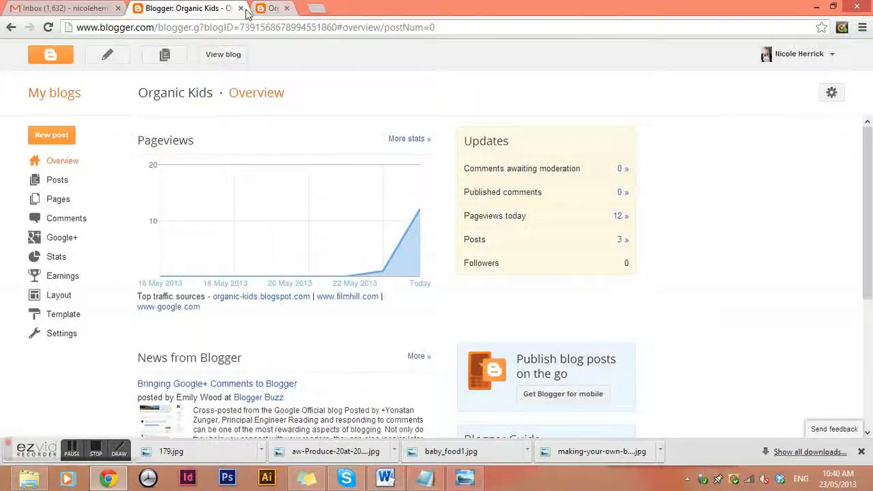
Open the live Organic Kids blog and scroll through the published post.
left_click(230, 56)
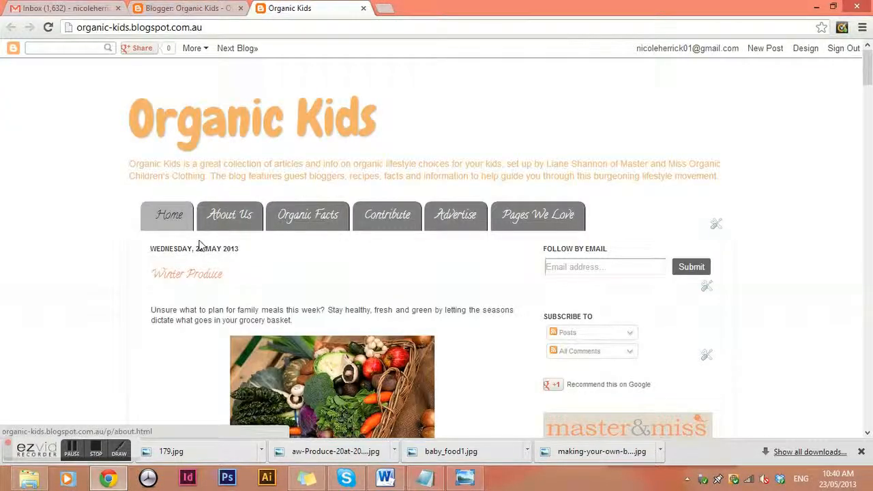
scroll(141, 265, "down", 2)
scroll(232, 266, "down", 5)
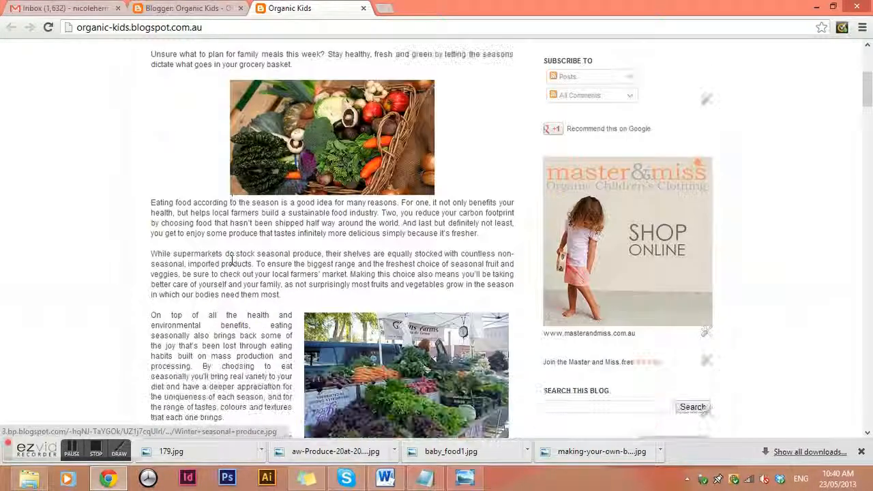
scroll(430, 310, "down", 6)
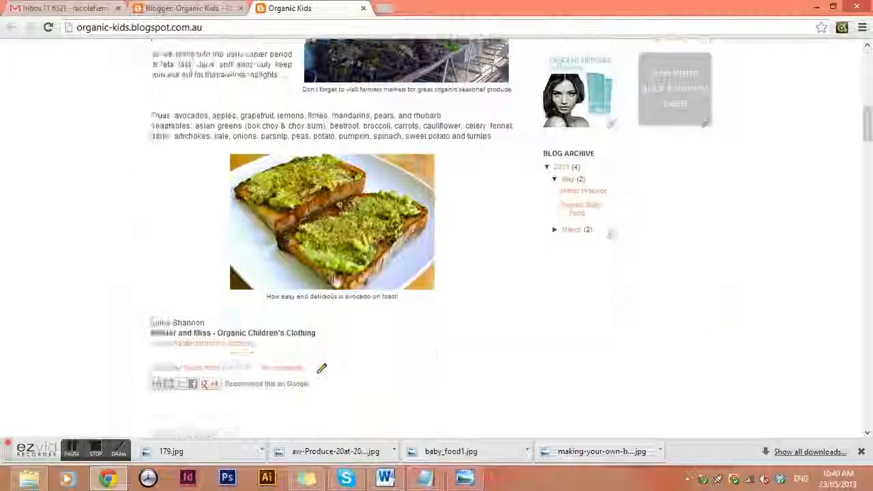
scroll(433, 320, "up", 5)
scroll(432, 319, "up", 8)
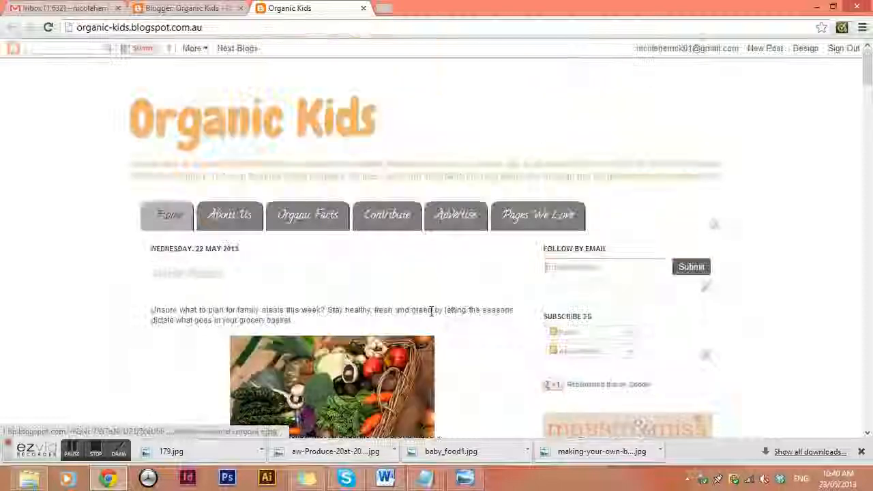
left_click(97, 454)
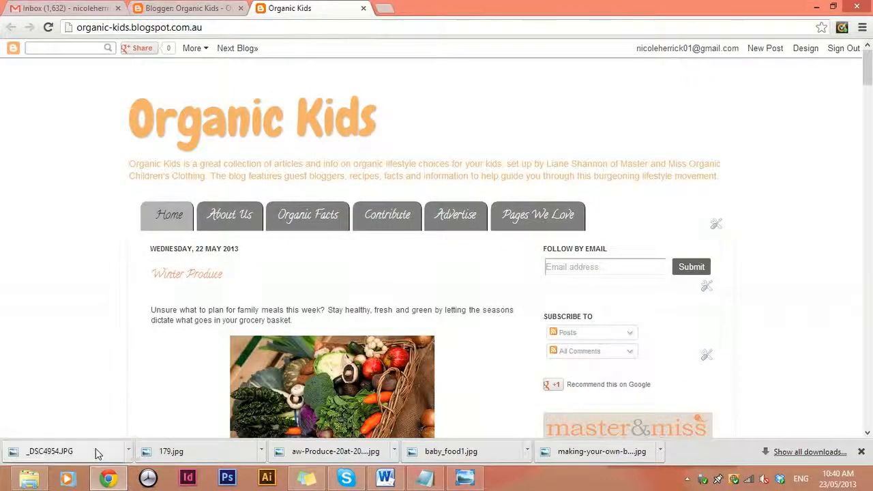